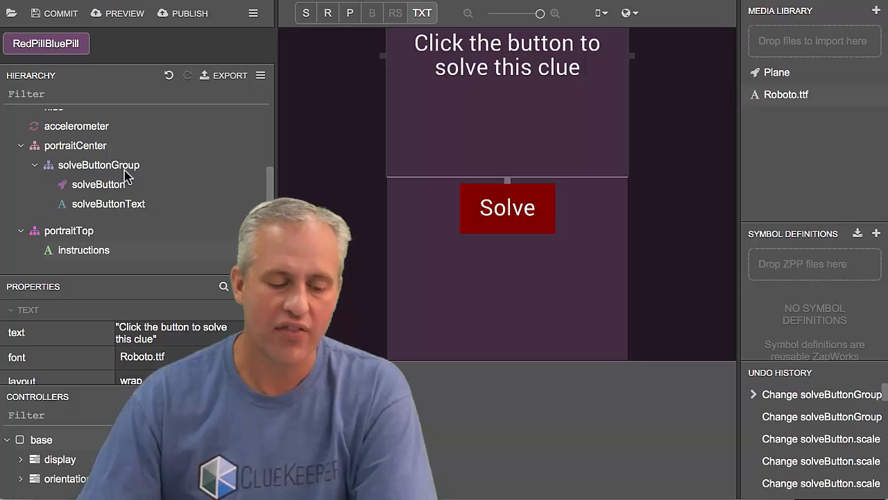
Delete the solveButtonGroup node from the portraitCenter group.
left_click(98, 165)
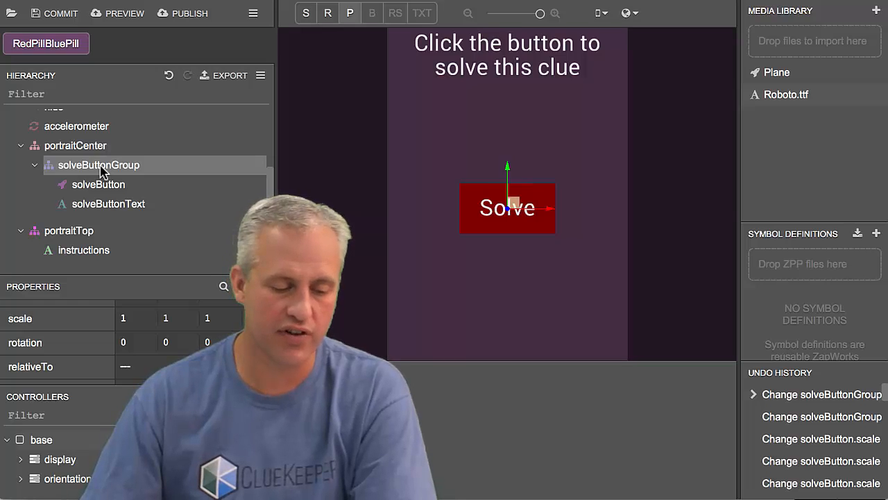
right_click(102, 169)
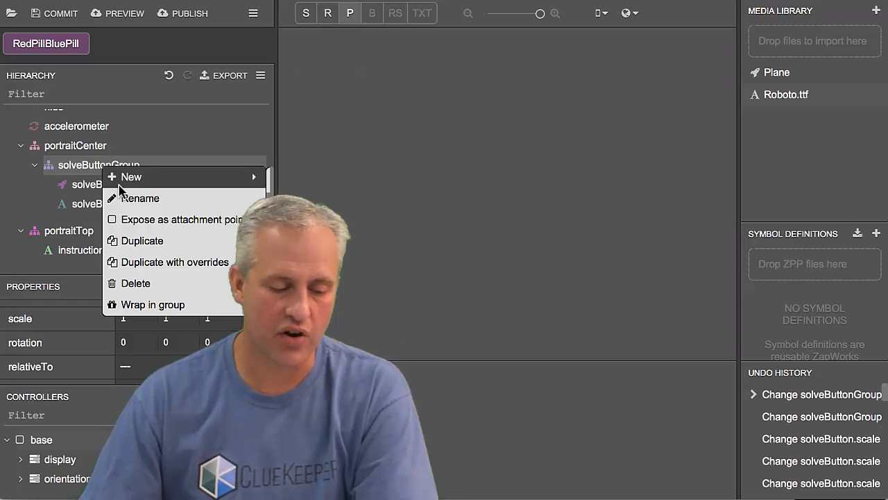
left_click(150, 285)
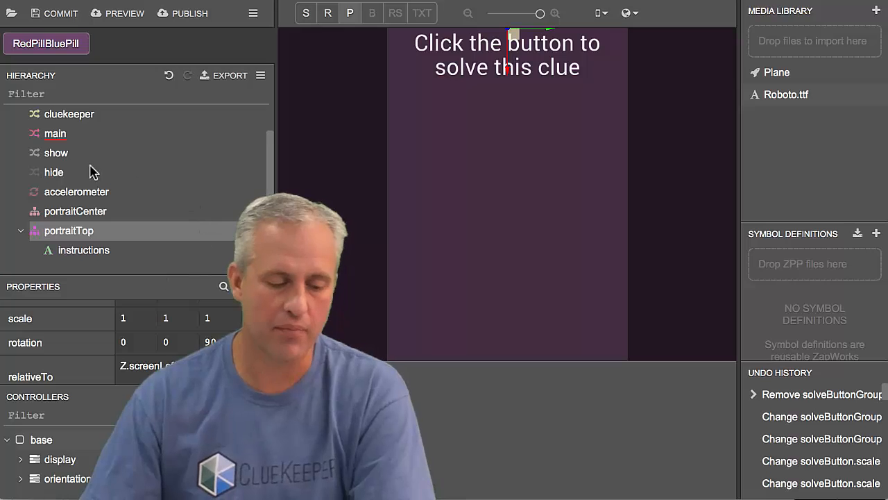
Comment out the solveButton pointerup handler in the main script and add a blank line below it.
left_click(56, 136)
left_click_drag(415, 113, 290, 70)
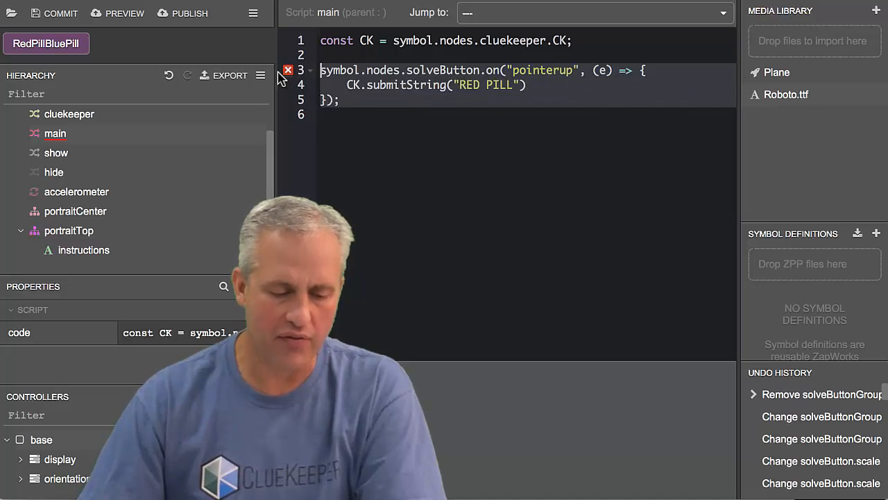
mouse_move(287, 72)
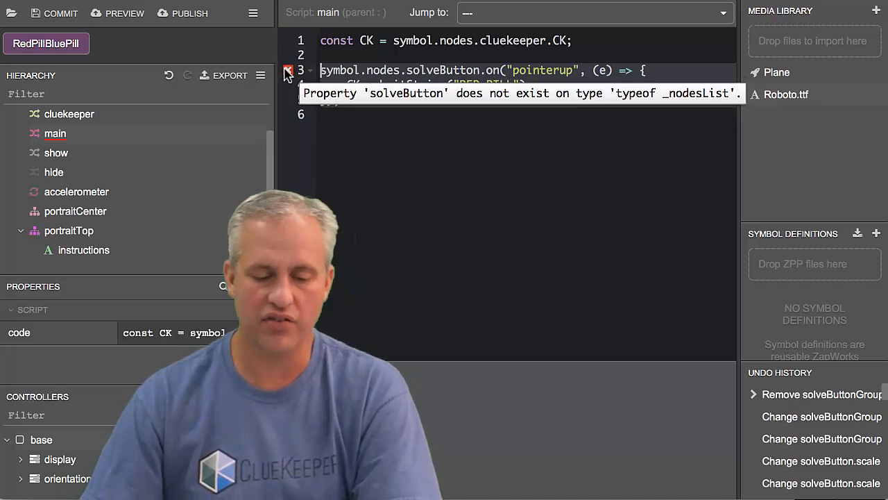
left_click_drag(369, 104, 244, 70)
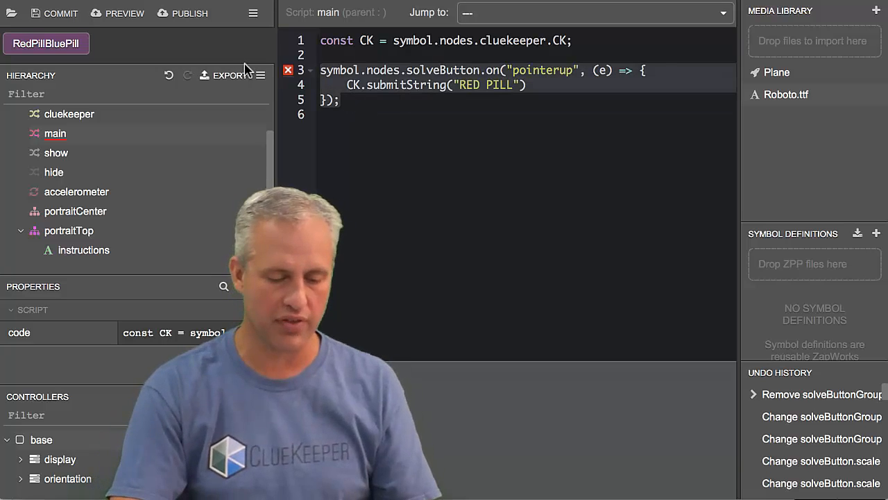
key("ctrl+slash")
key("Right")
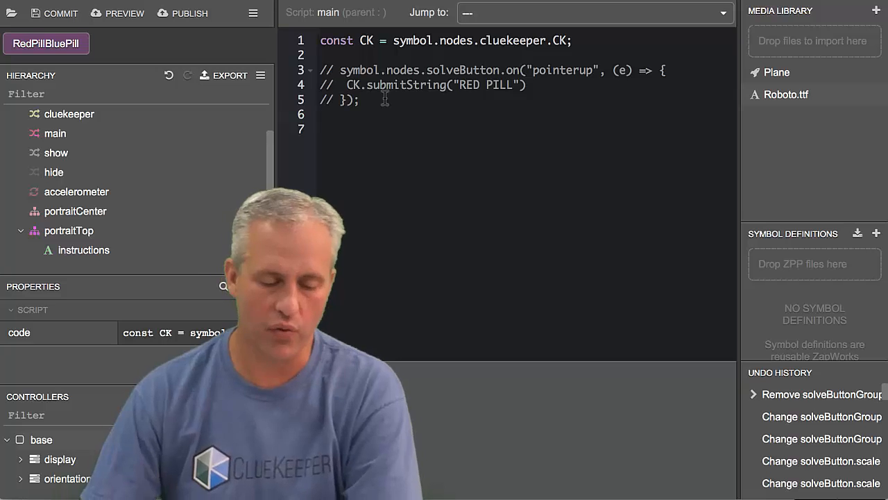
key("Return")
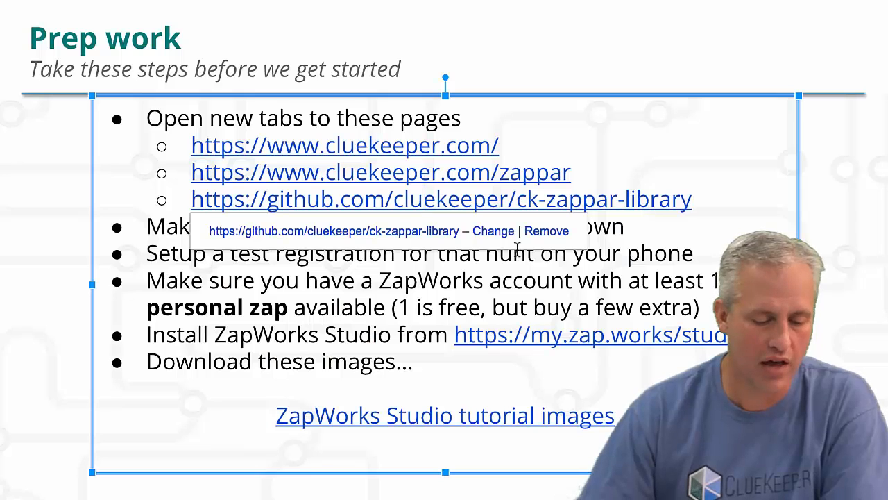
Switch to the browser and try to download the tutorial images archive zapworksStudioTutorial.zip.
left_click(514, 281)
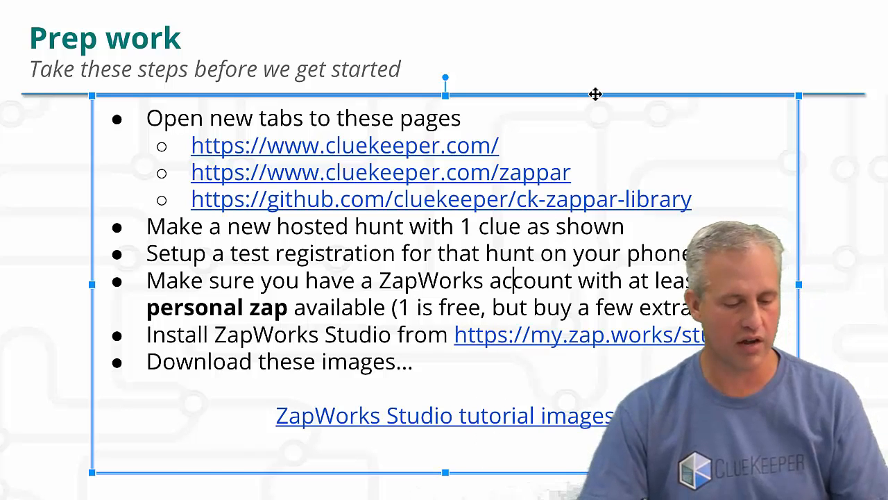
key("super+grave")
left_click(561, 0)
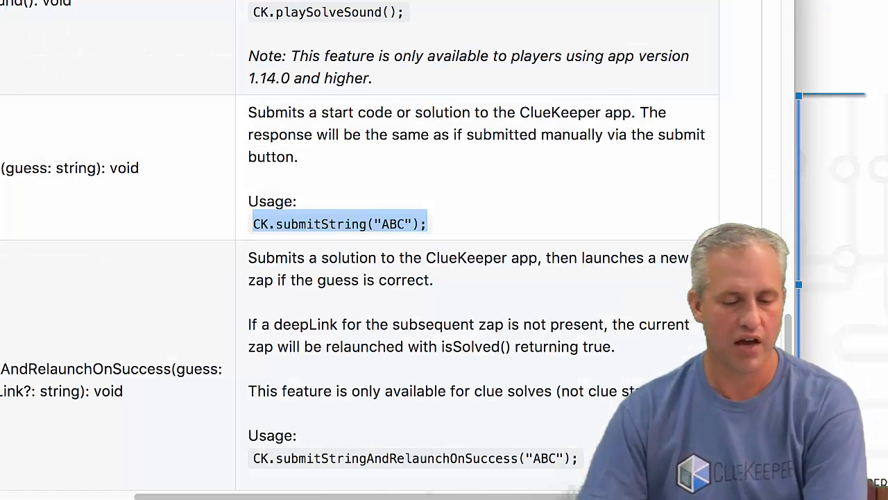
left_click(444, 0)
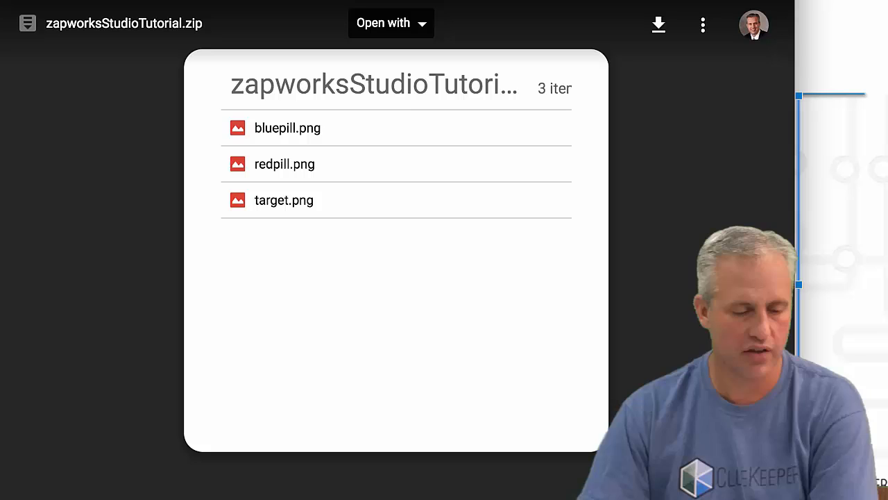
left_click(658, 27)
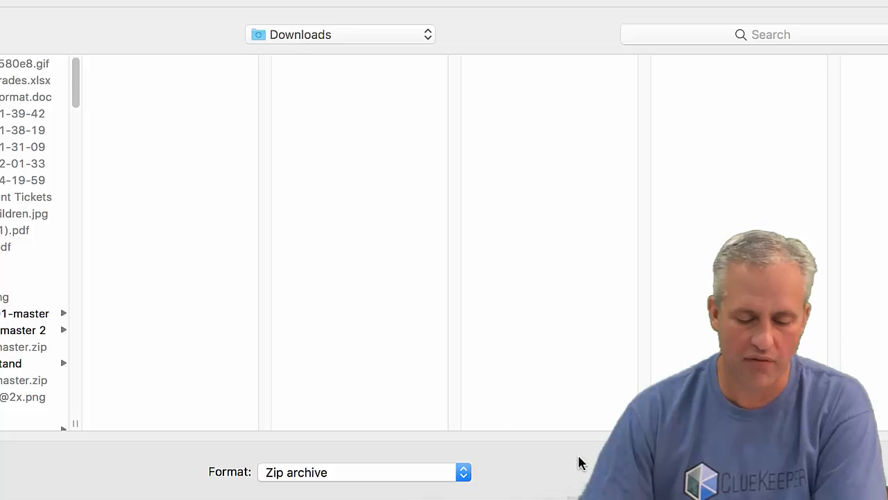
key("Escape")
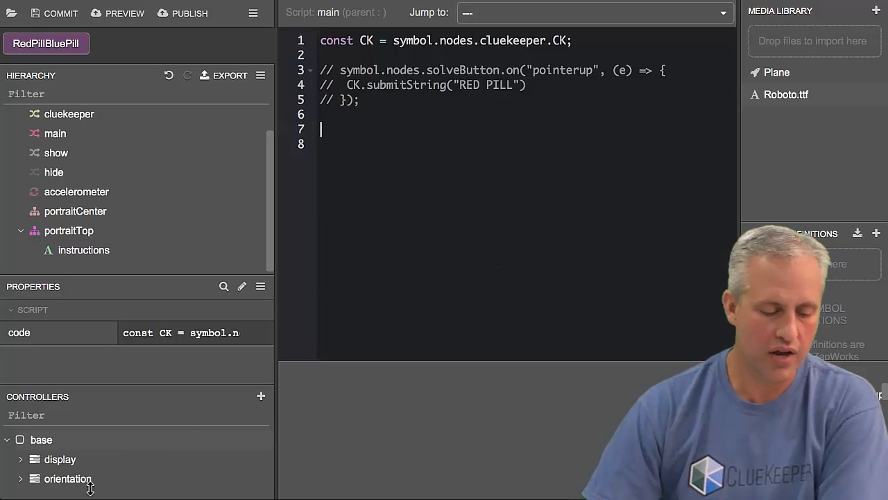
Import bluepill.png and redpill.png from the exports folder in Documents into the ZapWorks Studio media library using Finder.
key("super+Tab")
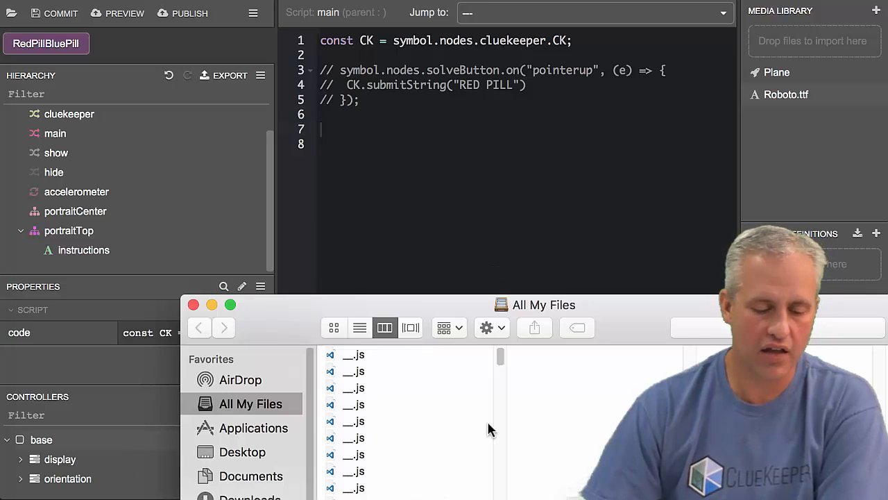
left_click_drag(649, 326, 521, 74)
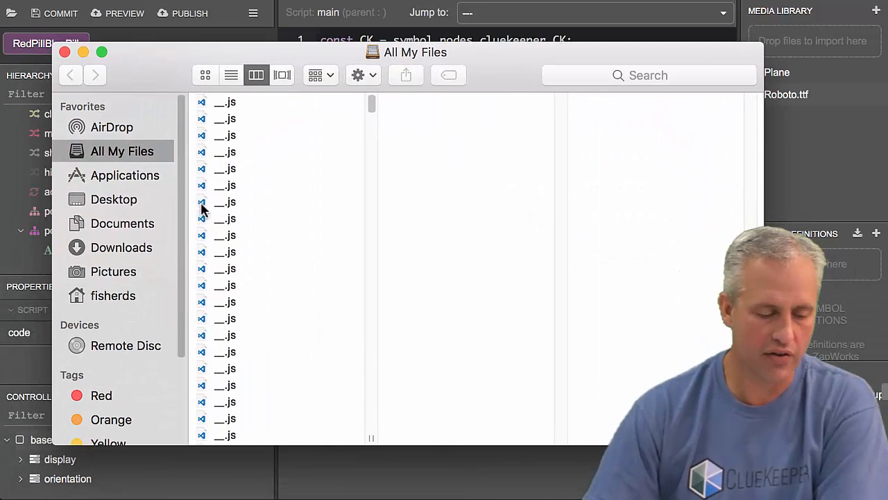
left_click(139, 223)
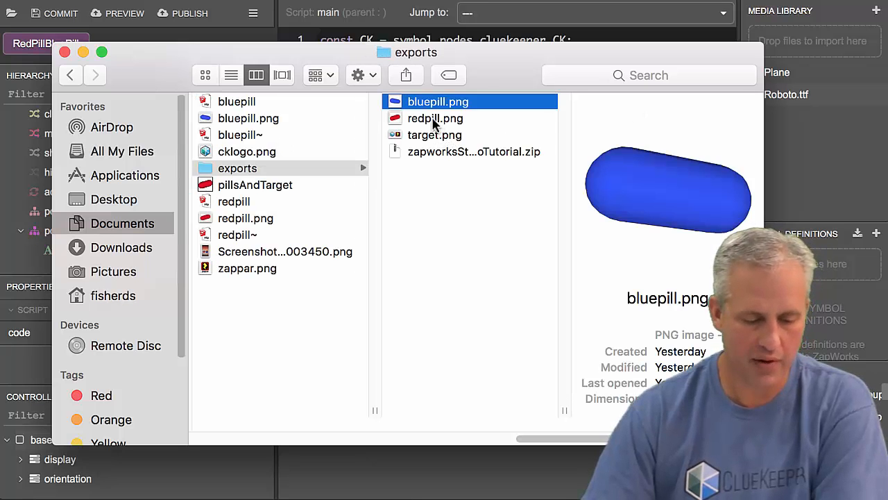
left_click(434, 119)
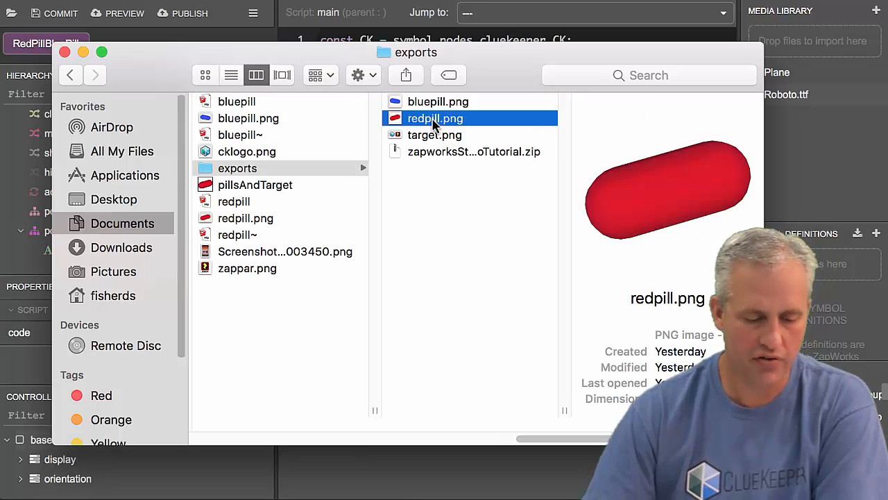
left_click(436, 101)
left_click(435, 120, "shift")
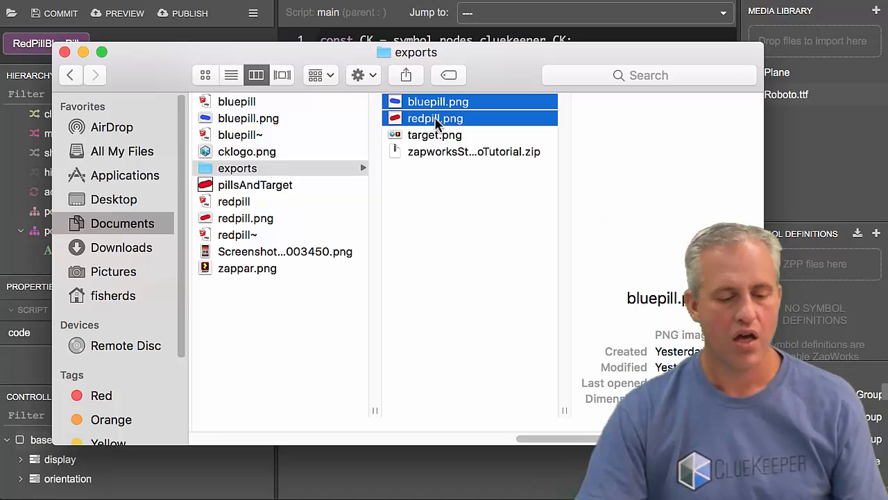
left_click_drag(426, 119, 798, 52)
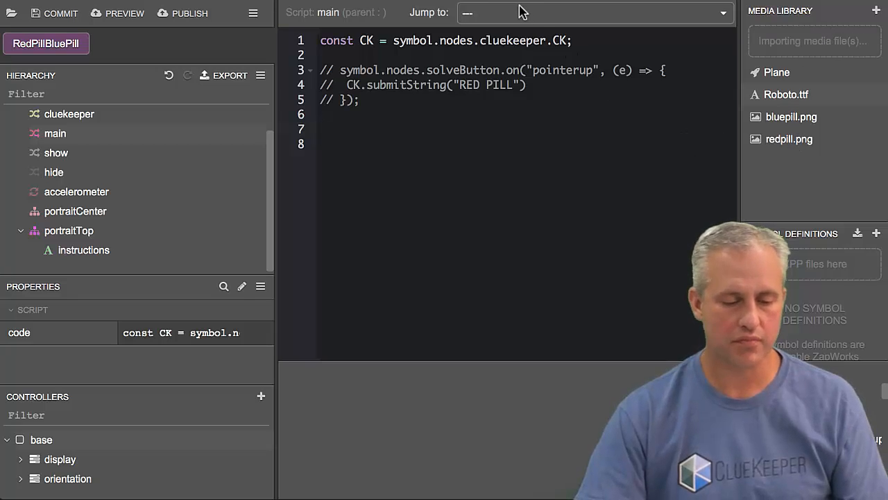
Preview target.png in Finder and train it as a tracking image in the ZapWorks Studio media library.
key("super+Tab")
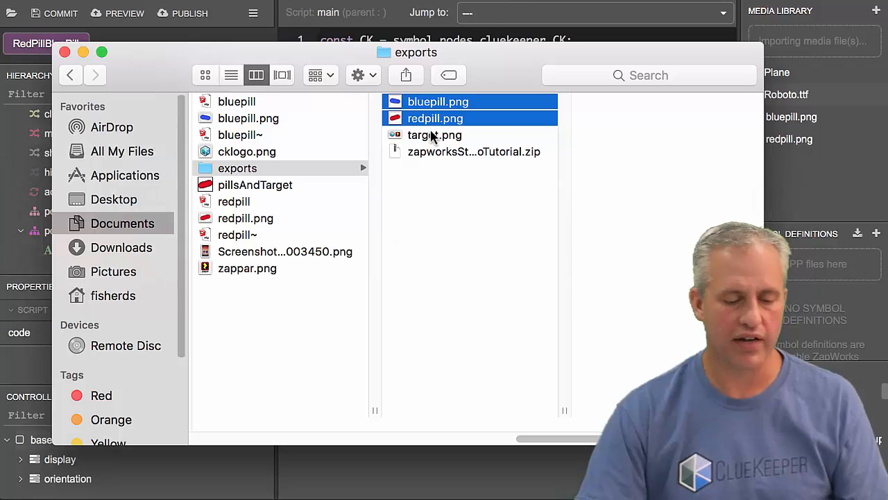
left_click(432, 135)
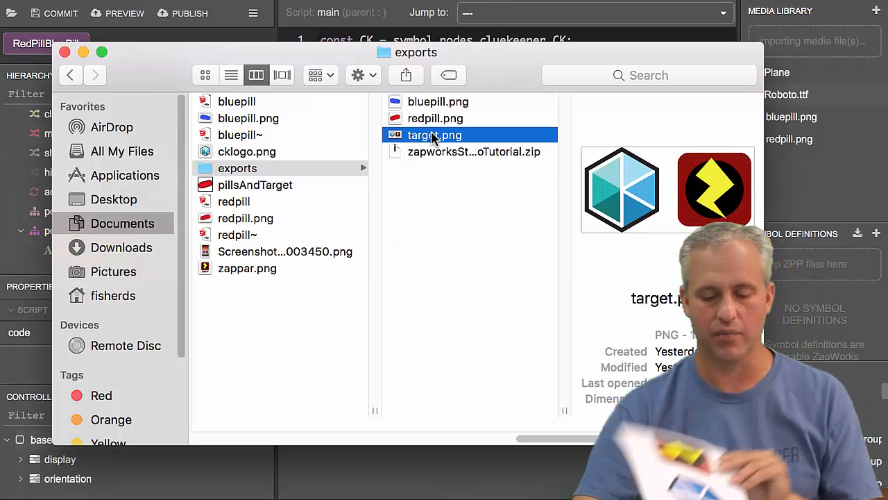
left_click(848, 14)
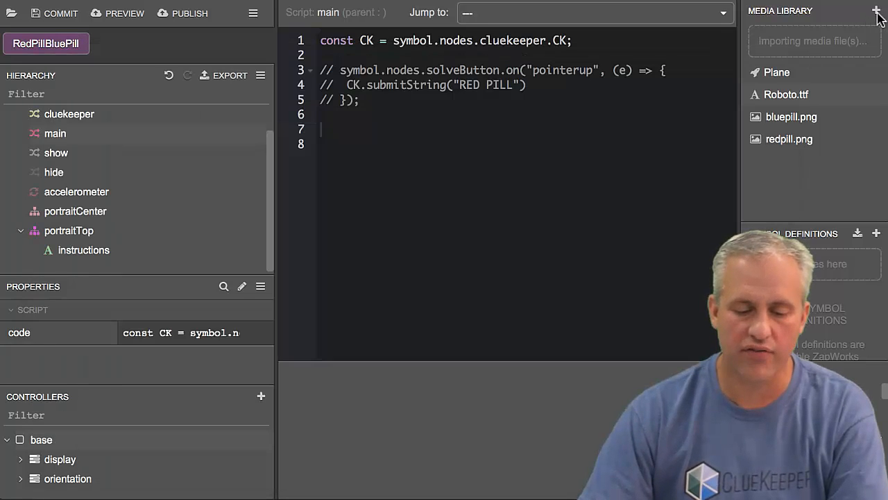
left_click(877, 11)
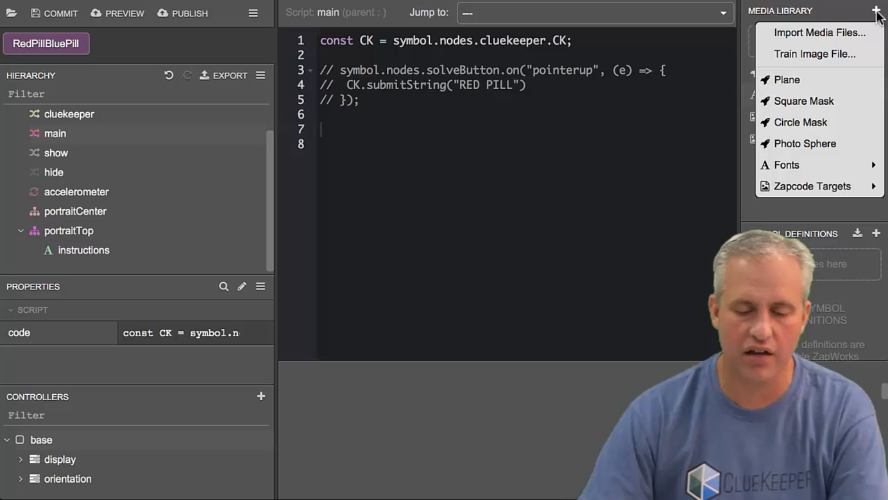
left_click(833, 55)
left_click(406, 0)
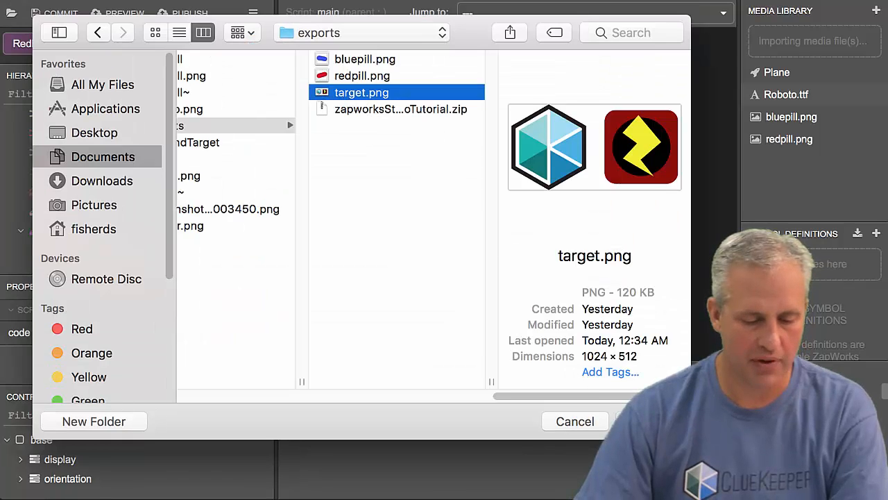
key("Return")
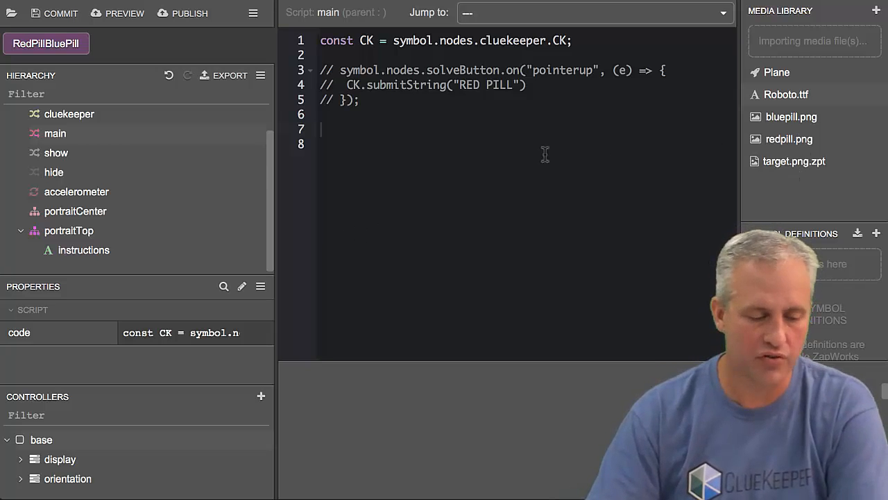
Add the target.png.zpt target to the root node and move it directly below accelerometer in the hierarchy.
scroll(271, 166, "up", 1)
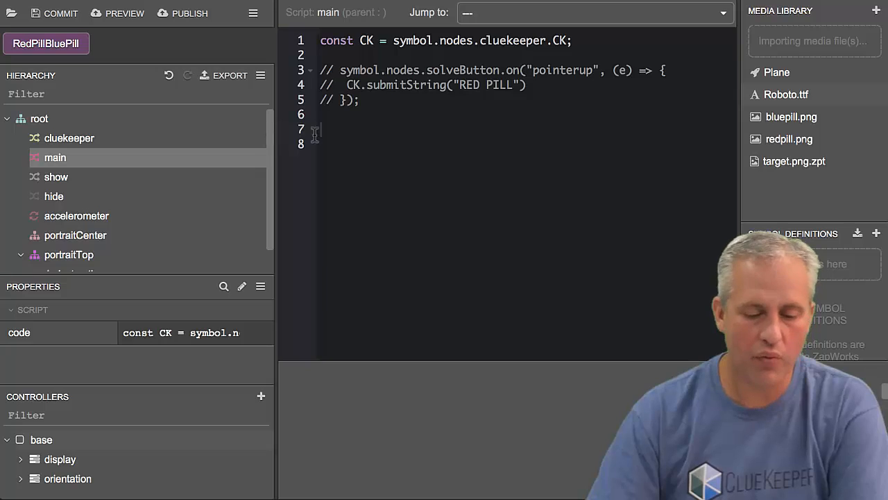
left_click(819, 166)
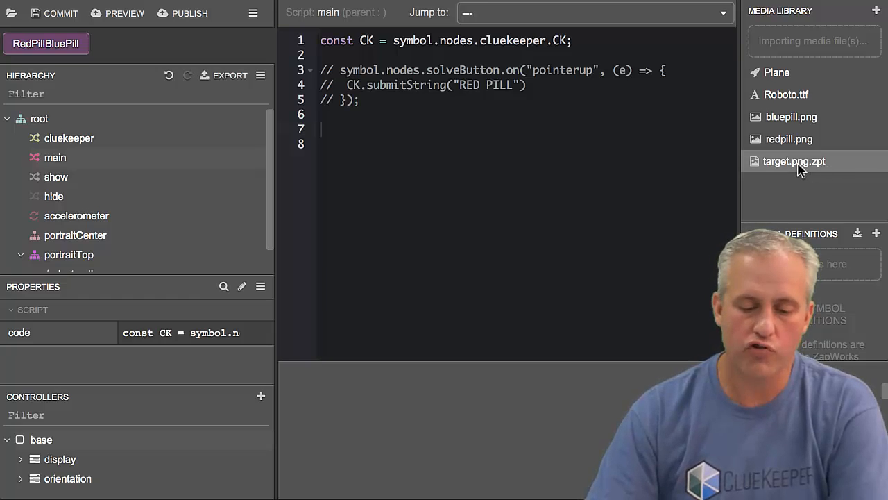
left_click_drag(801, 170, 75, 123)
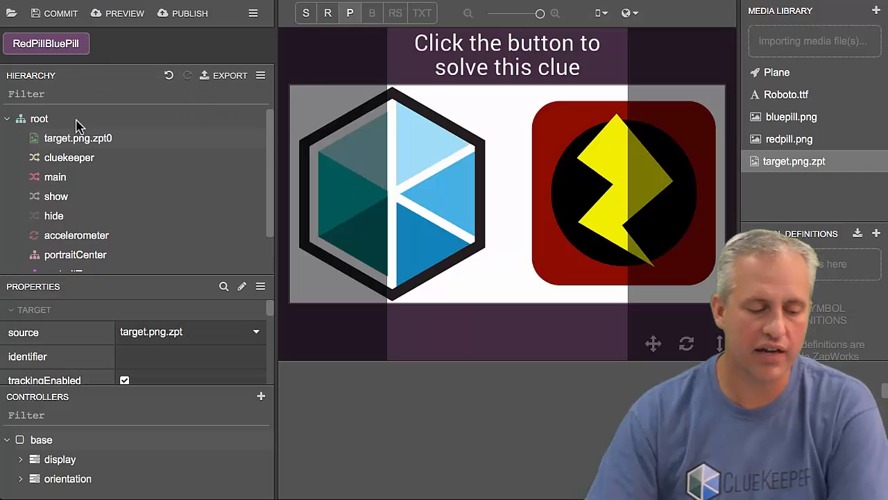
left_click(76, 141)
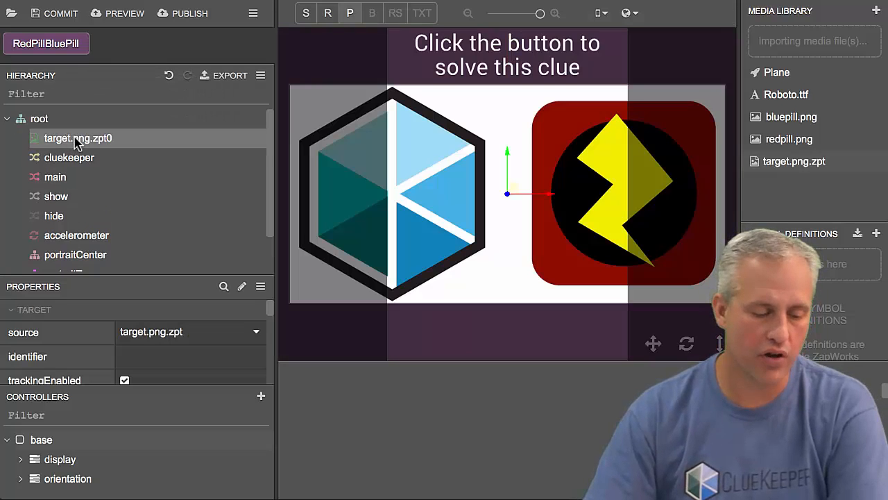
left_click_drag(78, 143, 69, 242)
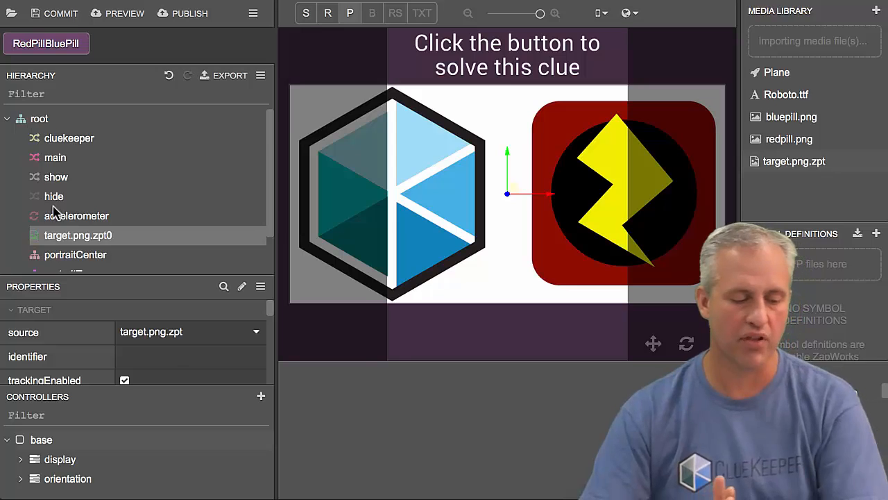
Rename the target.png.zpt0 node as trackingImage.
scroll(59, 208, "down", 1)
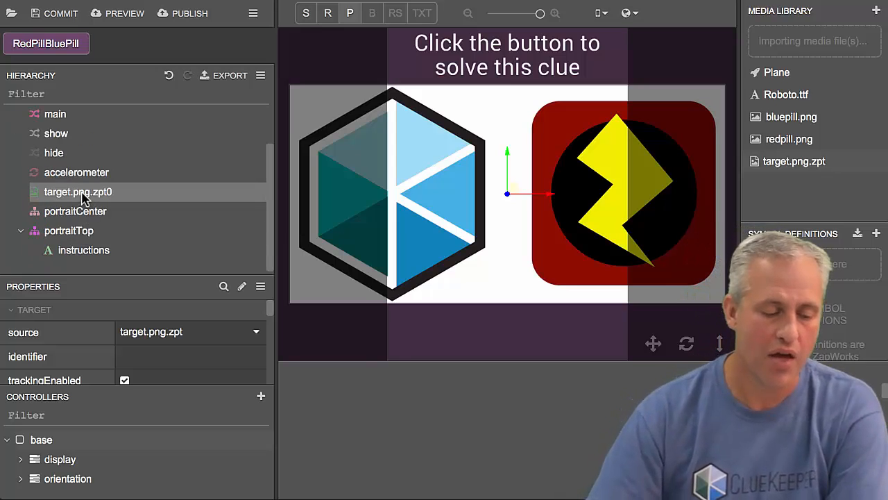
scroll(83, 198, "up", 1)
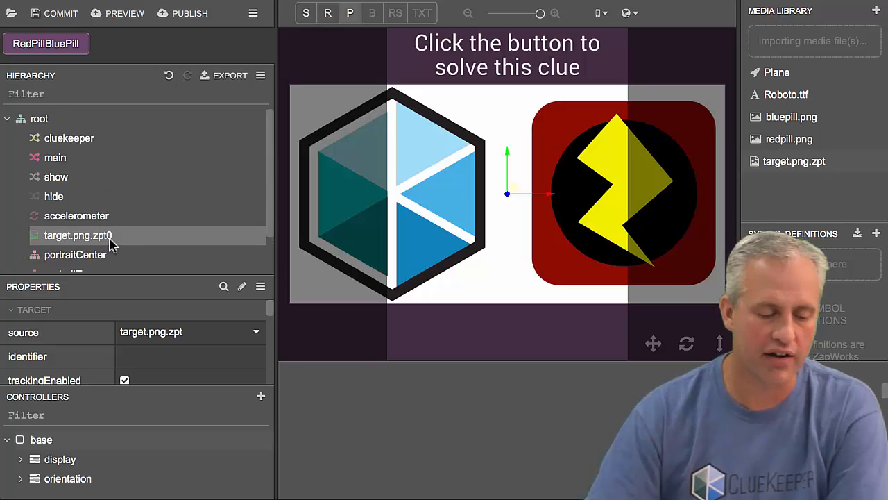
scroll(111, 243, "down", 1)
right_click(91, 196)
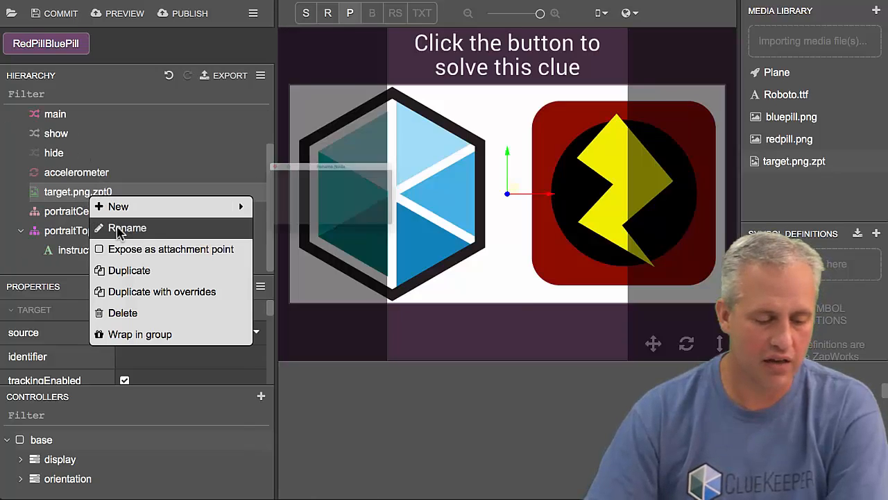
left_click(120, 229)
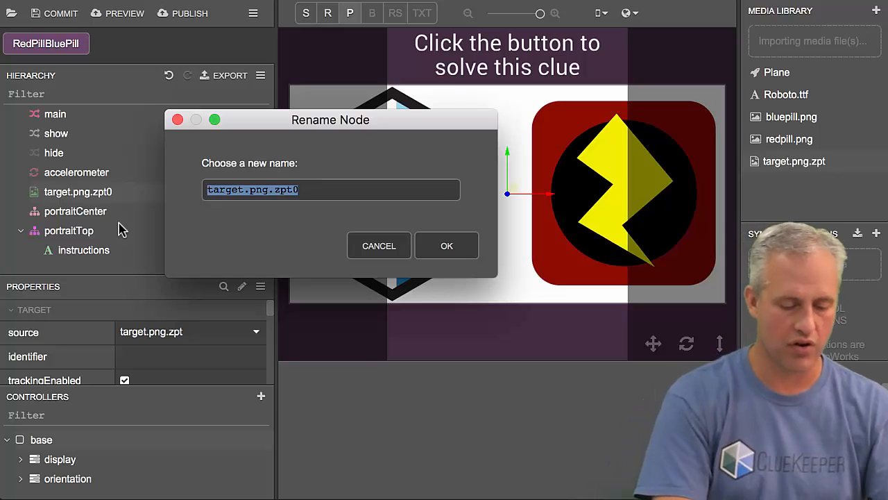
type("trackingImage")
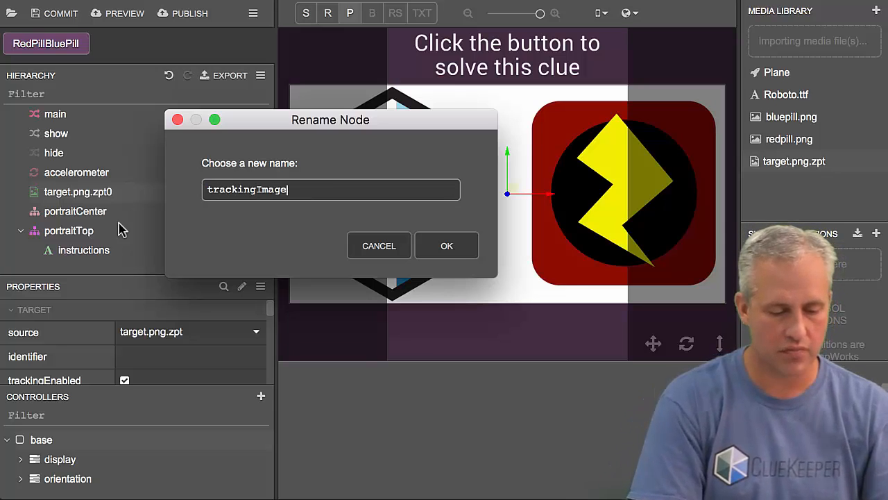
key("Return")
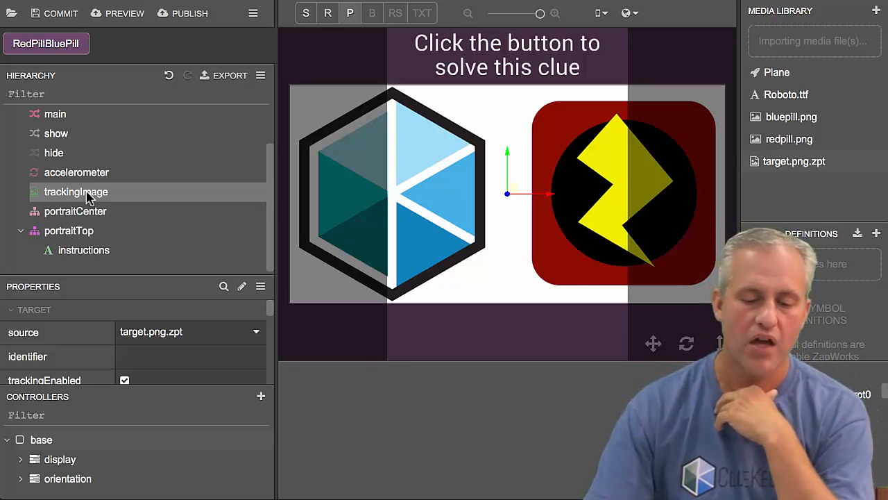
Add redpill.png and bluepill.png from the media library as children of the trackingImage node.
left_click(779, 142)
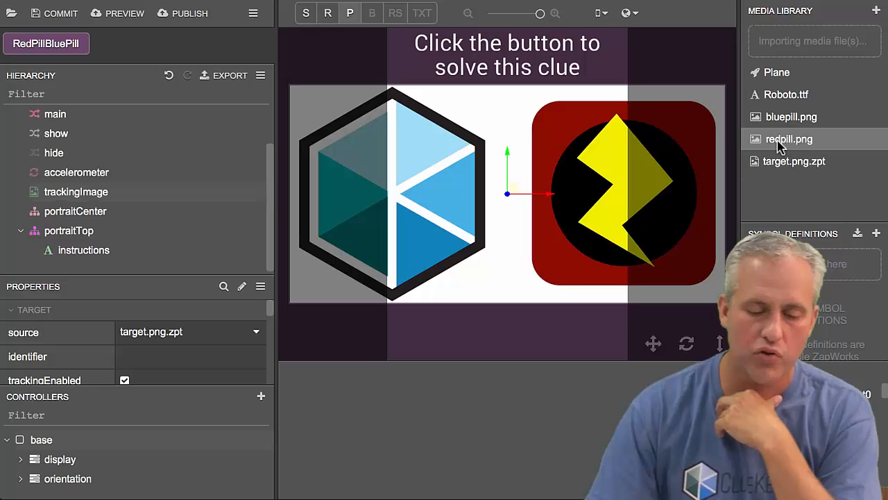
left_click_drag(784, 144, 89, 200)
left_click(793, 119)
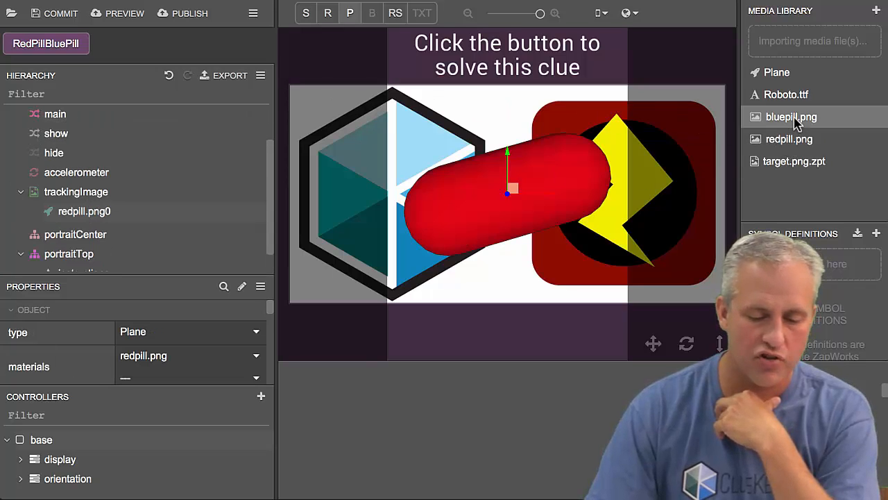
left_click_drag(794, 119, 105, 196)
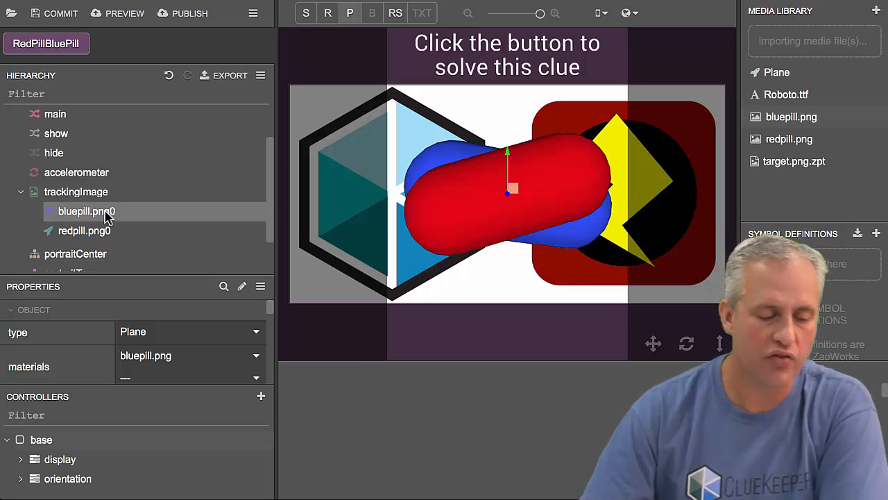
Rename the bluepill.png0 node under trackingImage as bluepill.
right_click(107, 215)
left_click(136, 243)
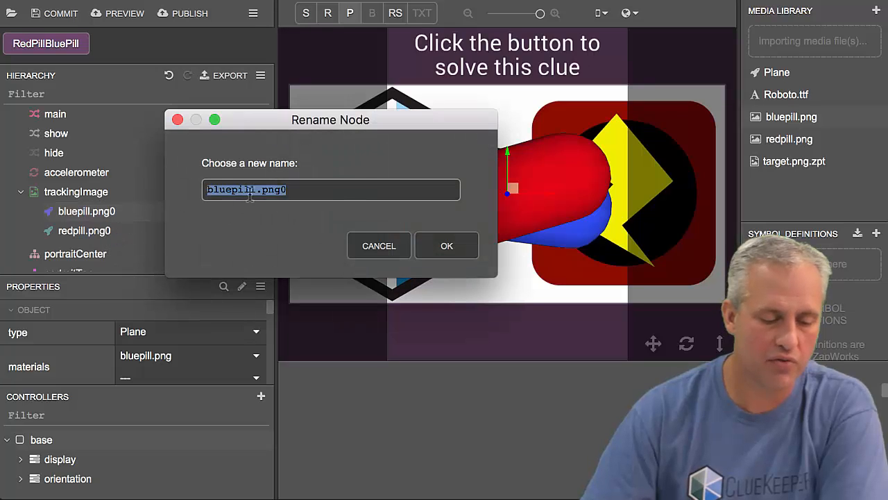
left_click_drag(256, 189, 379, 194)
key("BackSpace")
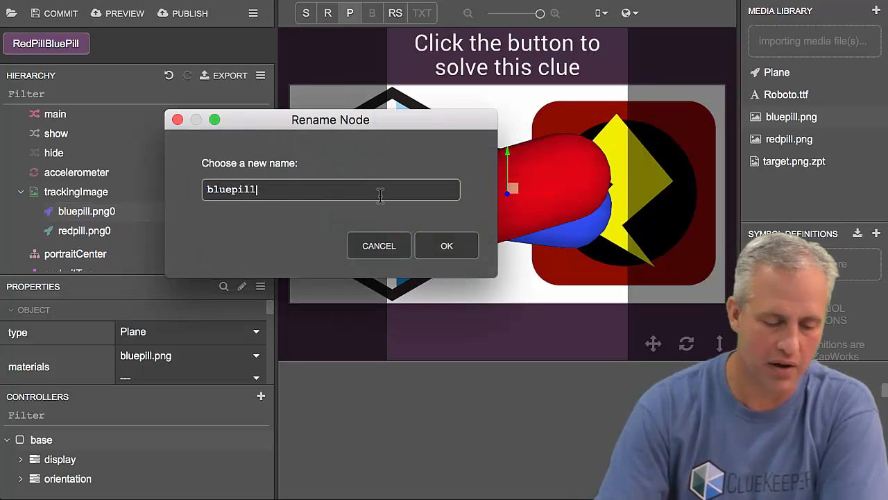
key("Return")
Rename the redpill.png0 node under trackingImage as redpill.
left_click(99, 236)
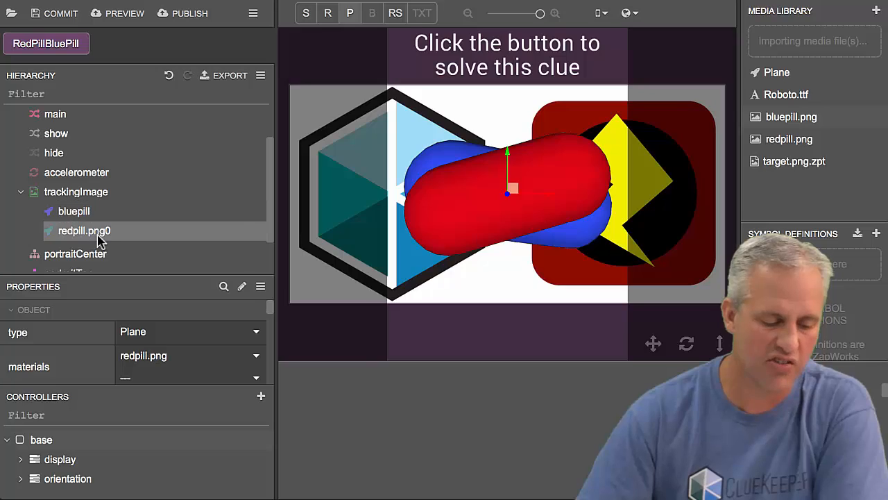
right_click(99, 240)
left_click(122, 268)
left_click(284, 195)
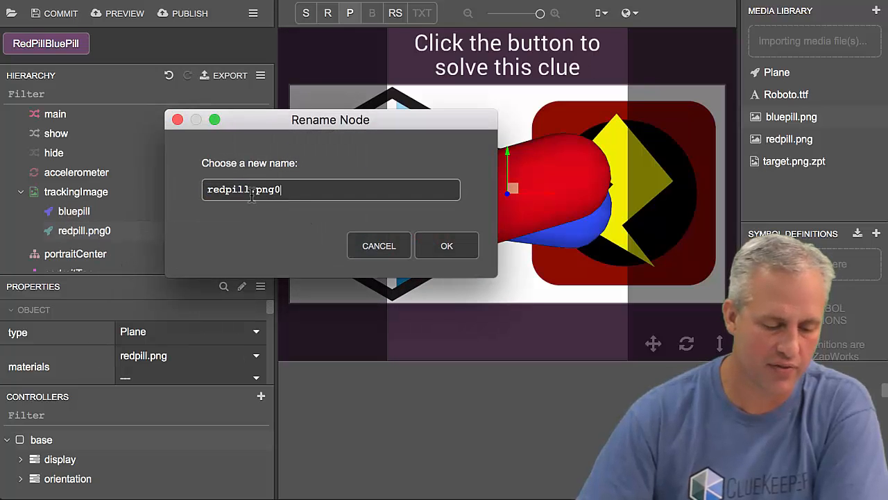
left_click_drag(249, 190, 347, 192)
key("BackSpace")
key("Return")
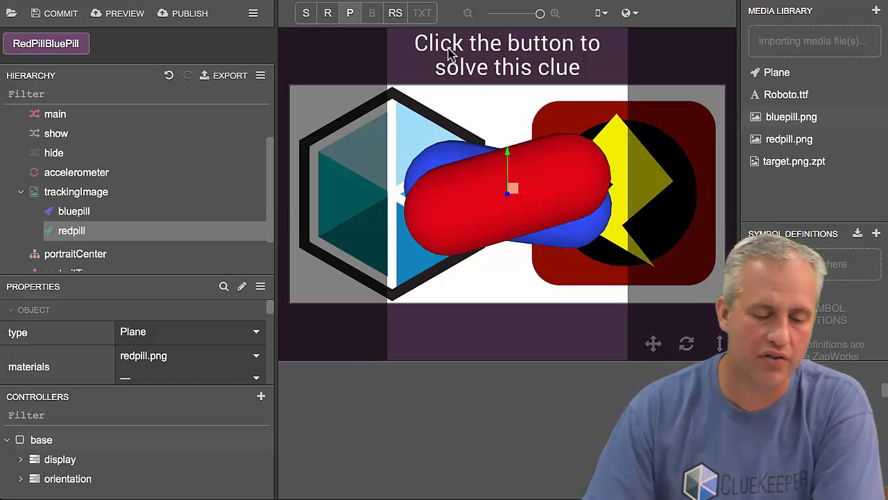
Position the red pill over the hexagonal ClueKeeper logo and the blue pill over the Zappar lightning logo.
left_click(348, 18)
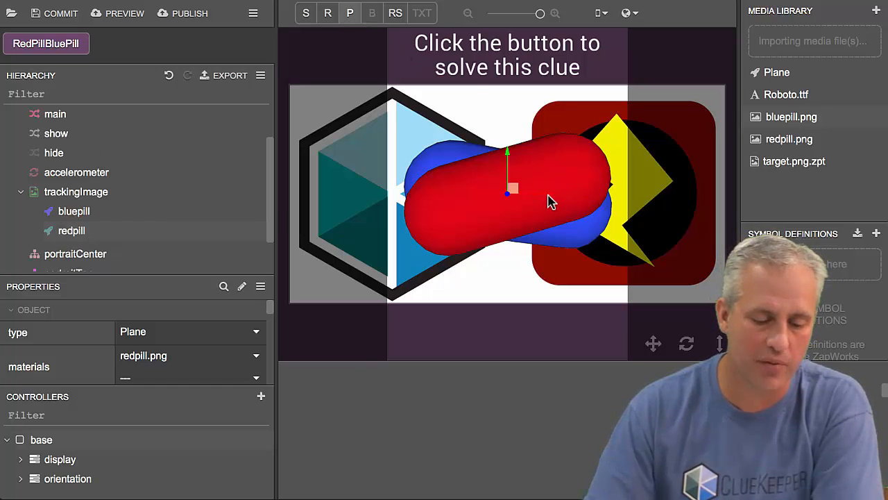
left_click_drag(549, 202, 436, 203)
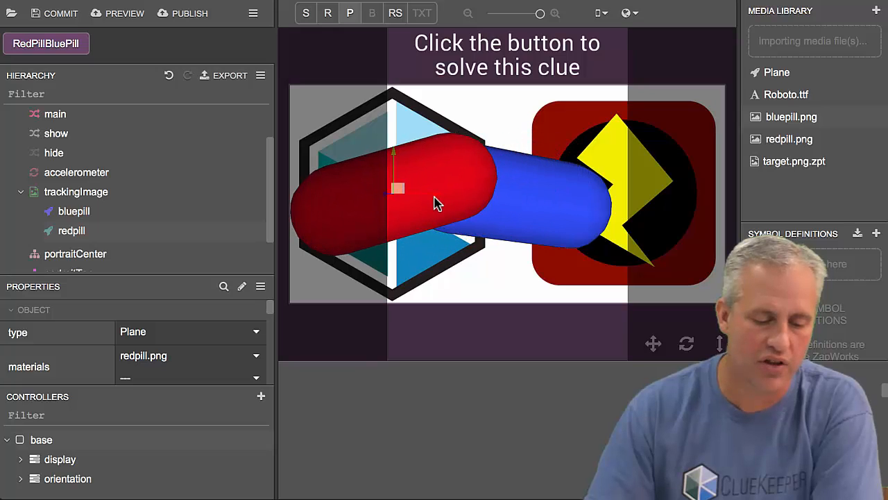
left_click(94, 215)
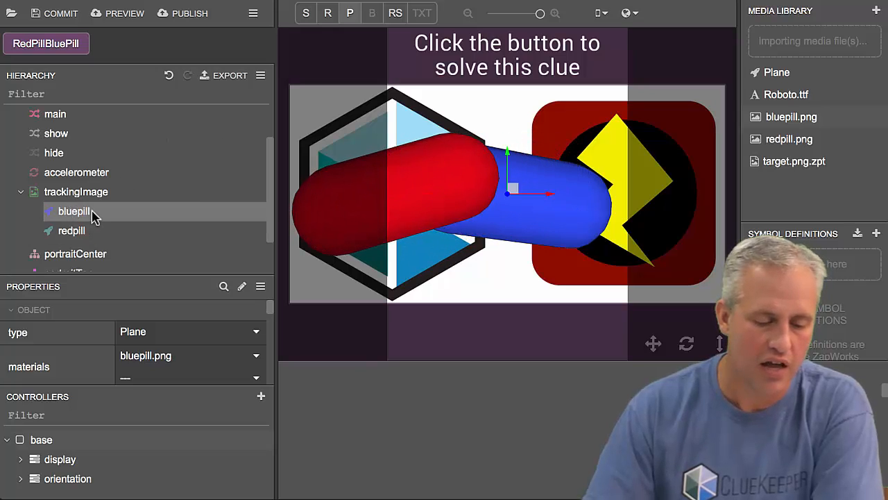
left_click_drag(551, 201, 663, 214)
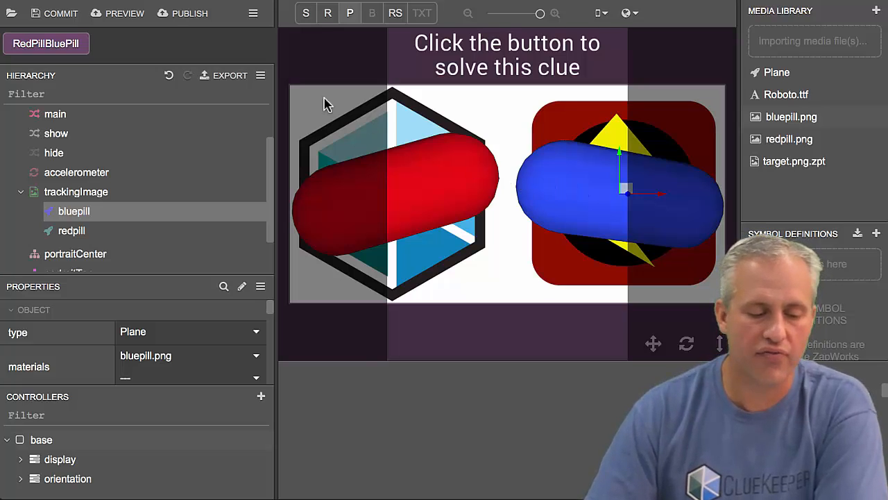
Publish the project to the Red Pill Blue Pill zapcode in the personal zapcodes.
left_click(179, 15)
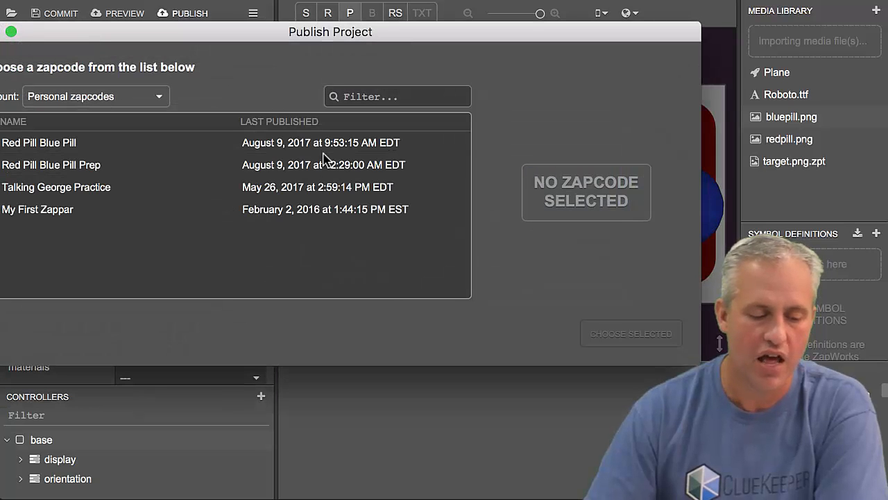
left_click(103, 145)
left_click(633, 333)
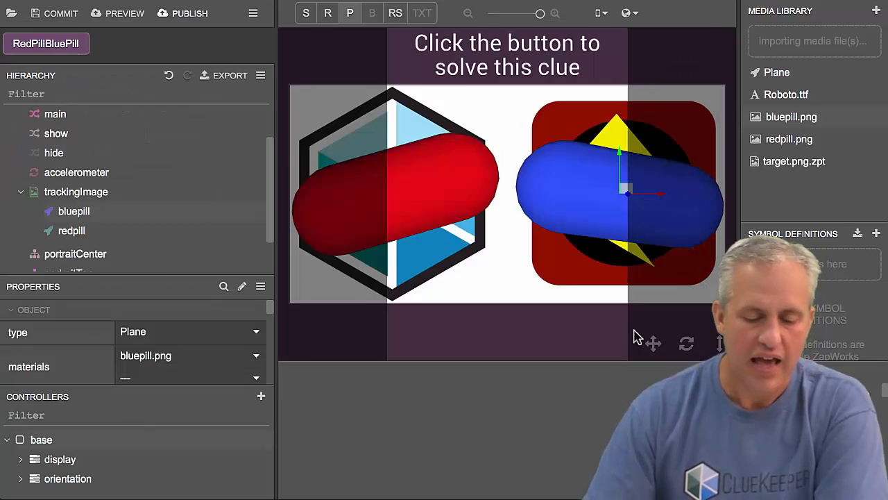
left_click(611, 275)
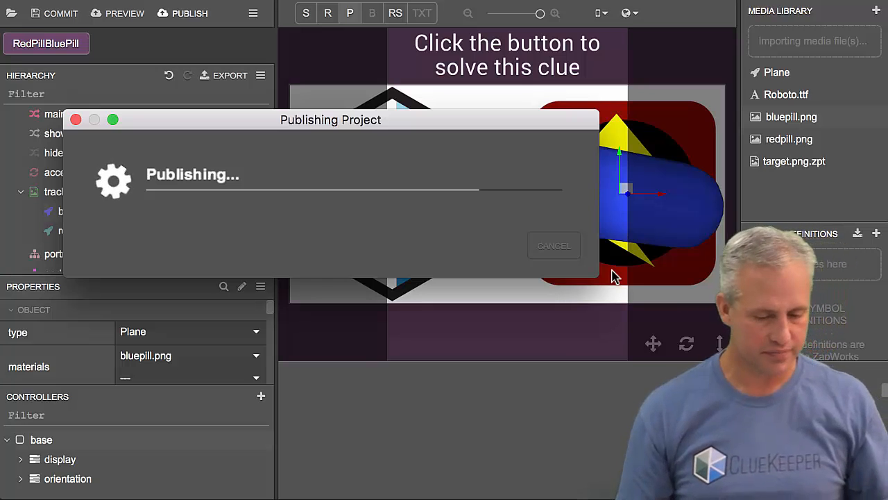
Switch to the mirrored phone running ClueKeeper, dismiss the hunt reset notice and start the ZapWorks Studio Crash Course hunt with its start code.
key("super+Tab")
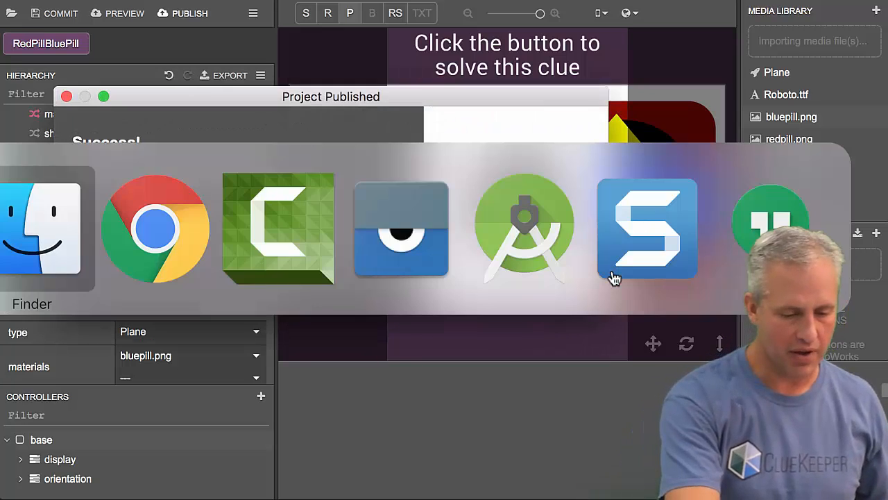
key("super+Tab")
key("super+Tab")
key("super+Tab")
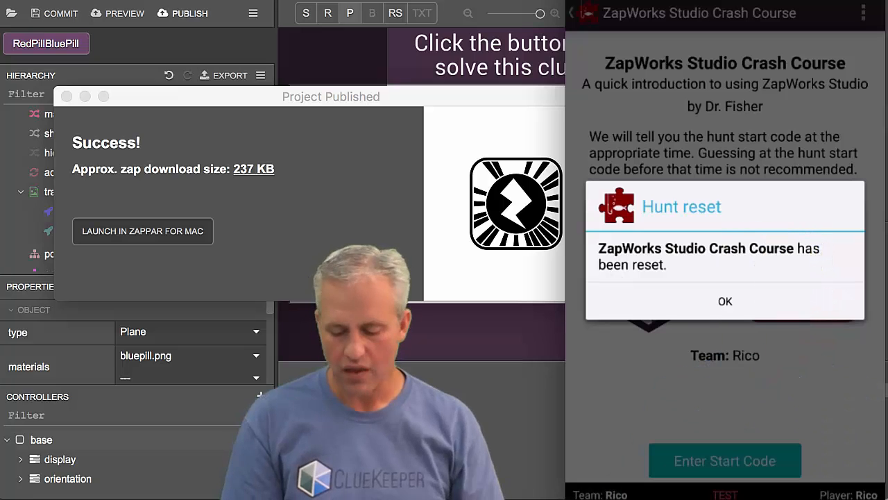
left_click(725, 301)
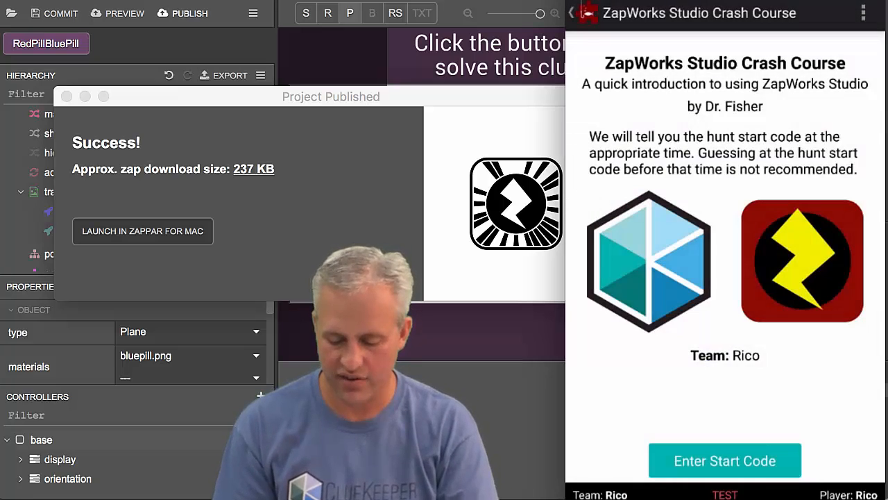
left_click(725, 461)
type("GO")
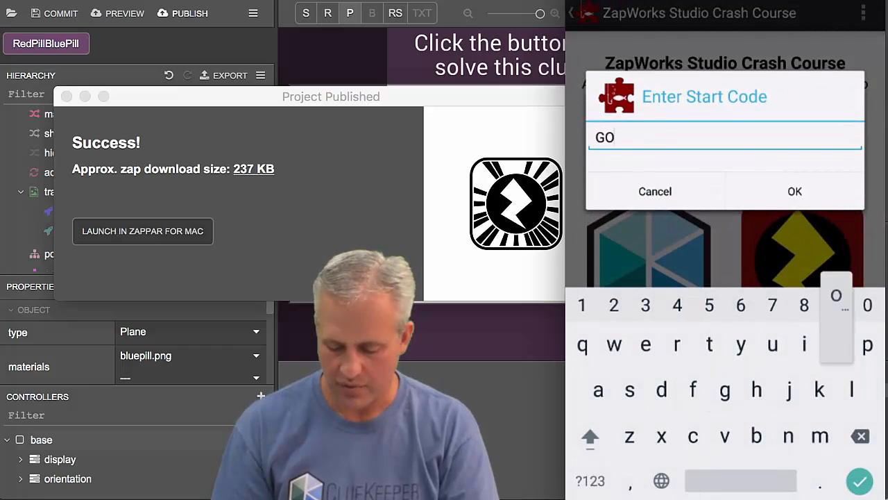
key("Return")
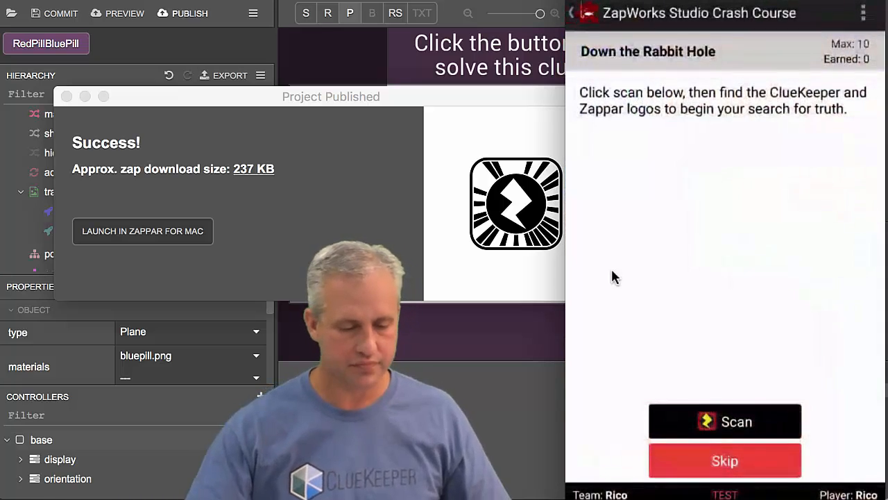
Set the instructions node's text under portraitTop to "Find the ClueKeeper and Zappar logos to begin your search for truth.".
left_click(67, 96)
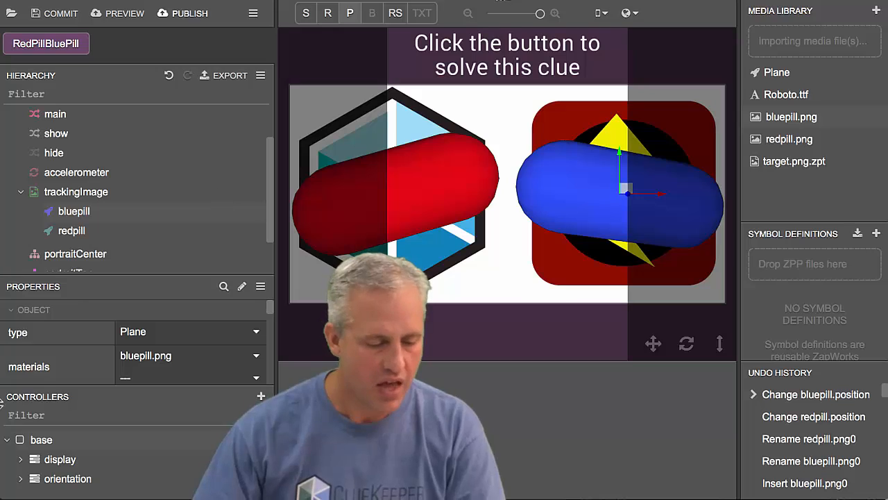
scroll(78, 203, "down", 2)
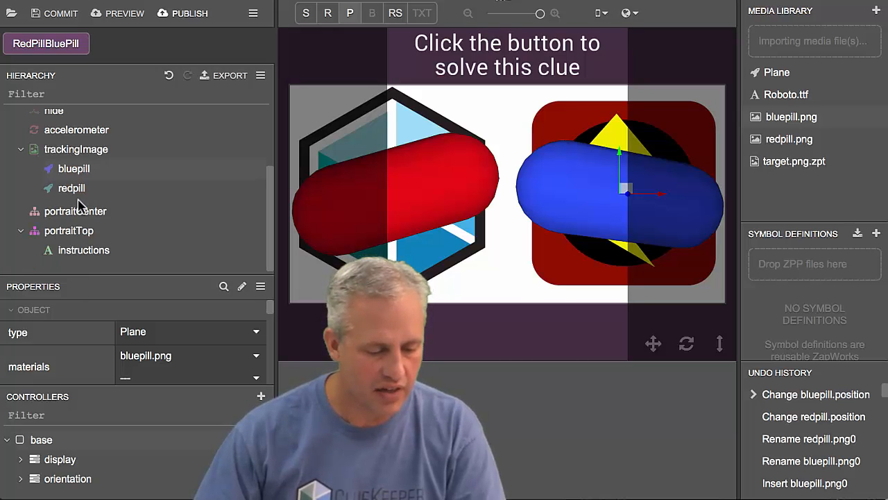
left_click(98, 252)
left_click(144, 338)
key("ctrl+a")
key("BackSpace")
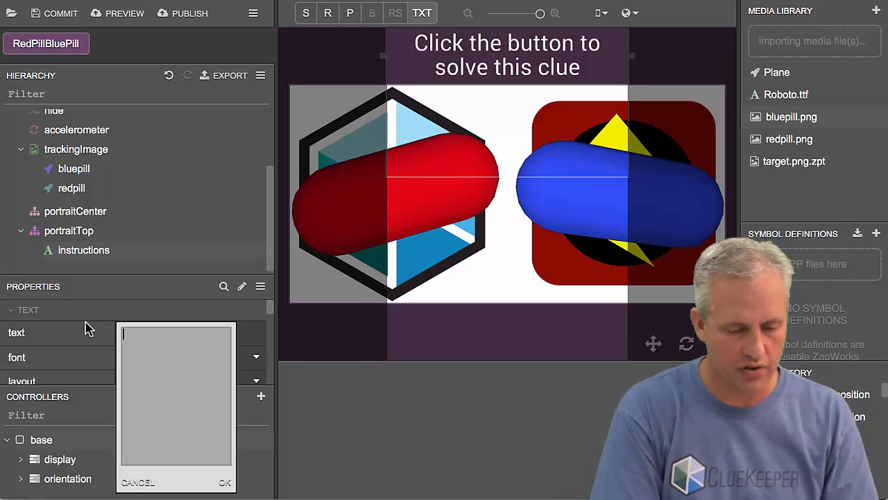
type("Find")
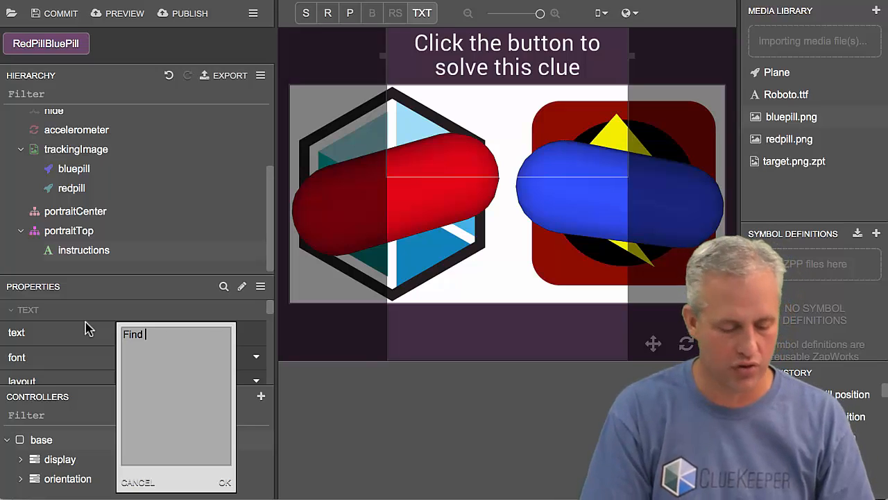
key("ctrl+a")
type("Find the ClueKeeper and Zappar logos to begin your search for truth.")
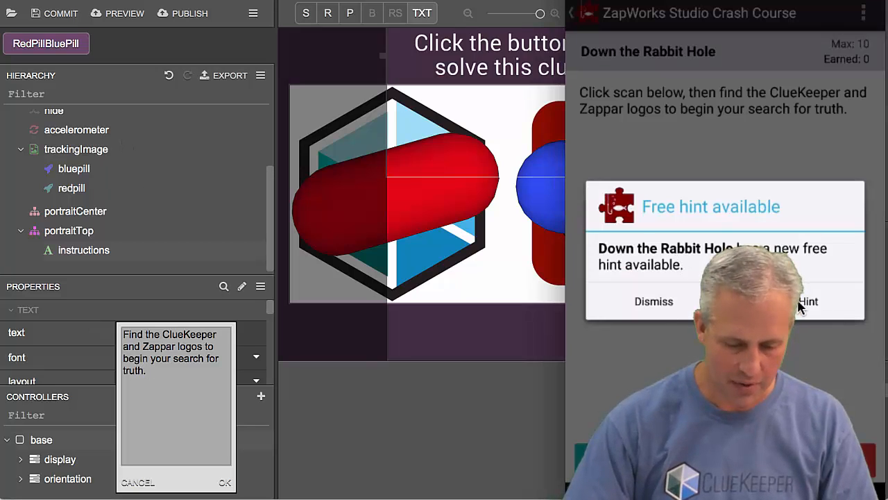
left_click(802, 303)
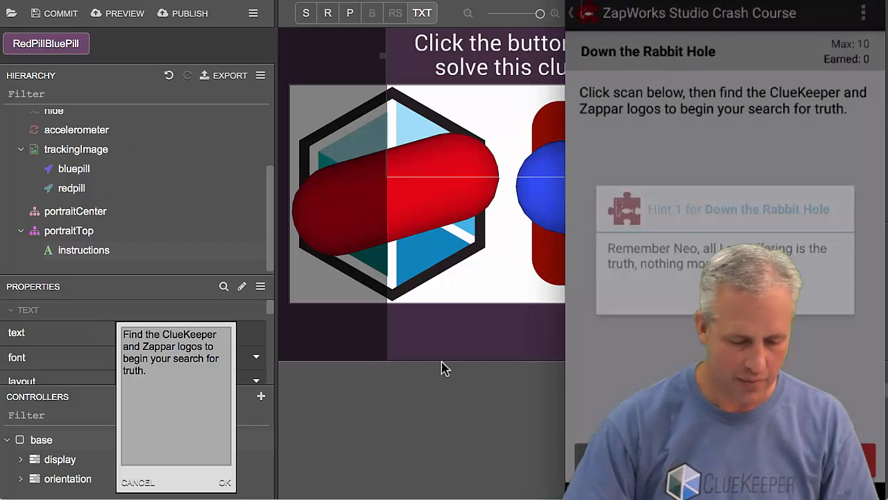
key("Escape")
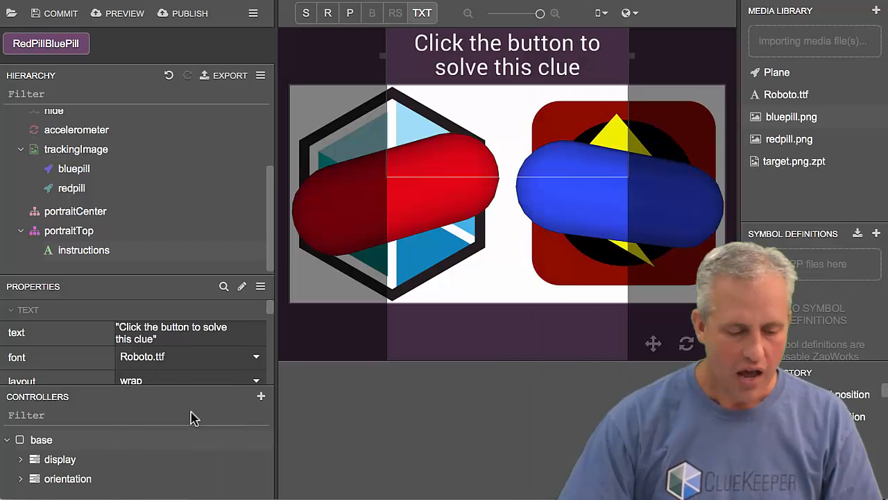
left_click(168, 337)
left_click(225, 483)
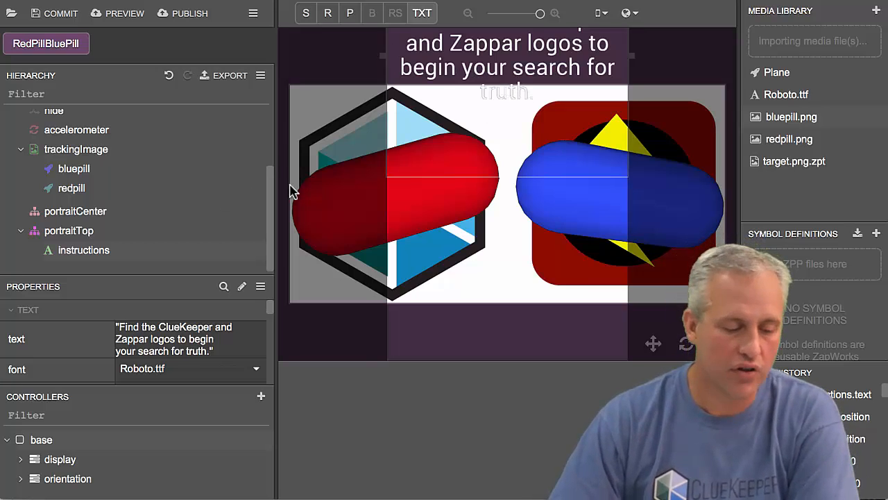
Set the instructions text's lines property to 16, after trying 18 and 15.
scroll(164, 362, "down", 3)
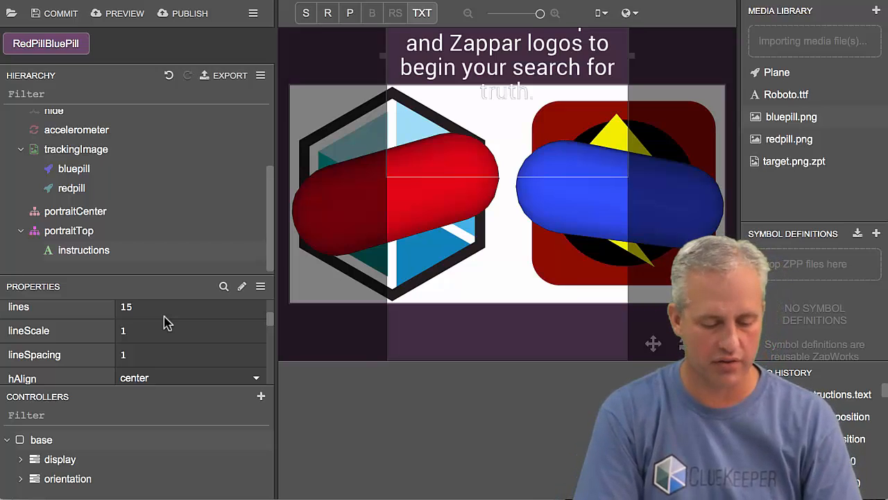
key("Return")
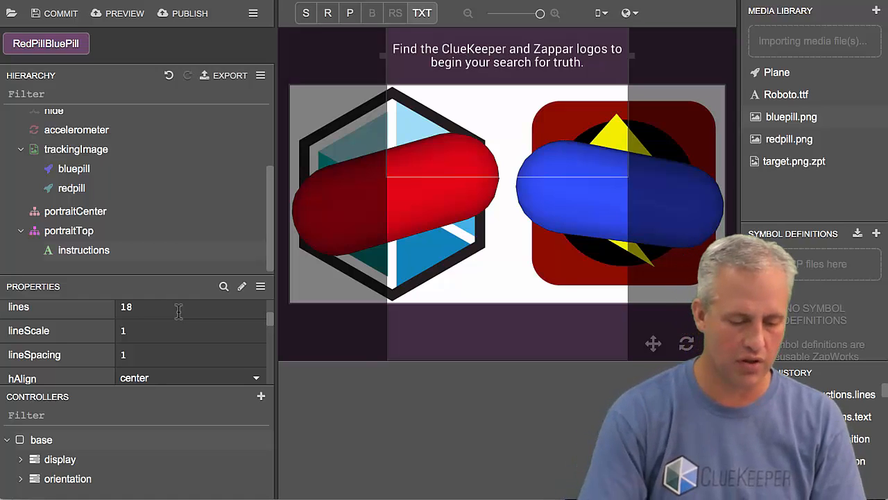
key("Return")
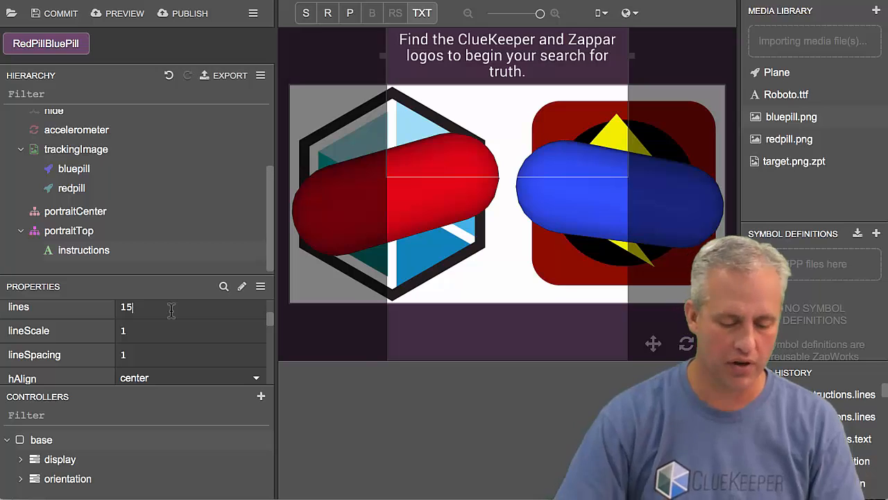
key("Return")
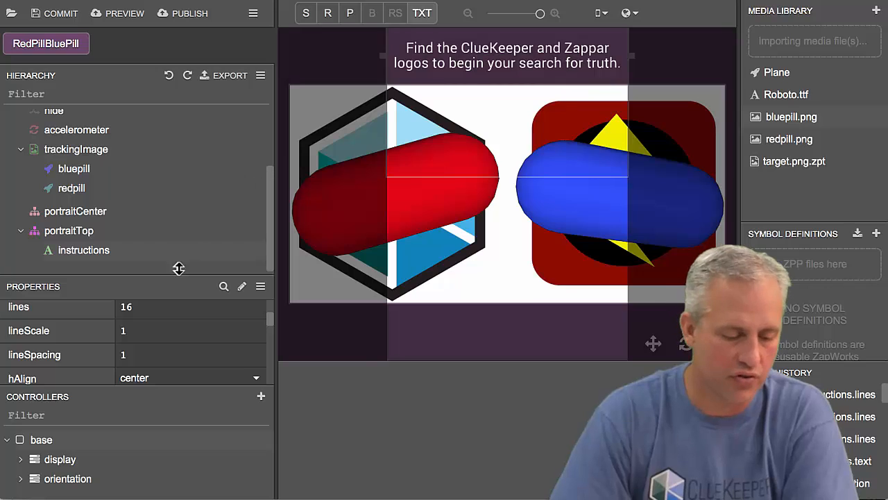
Shorten the instructions node's text to "Find the ClueKeeper and Zappar logos".
scroll(173, 326, "up", 4)
left_click(173, 336)
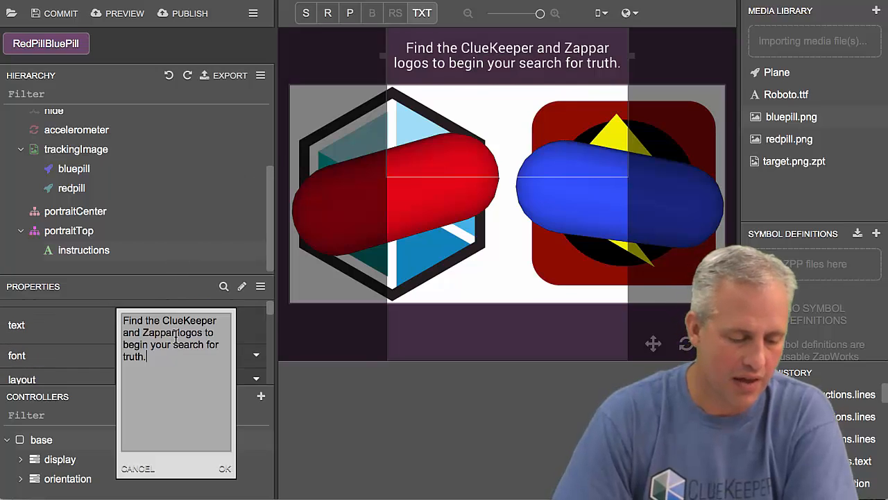
key("Escape")
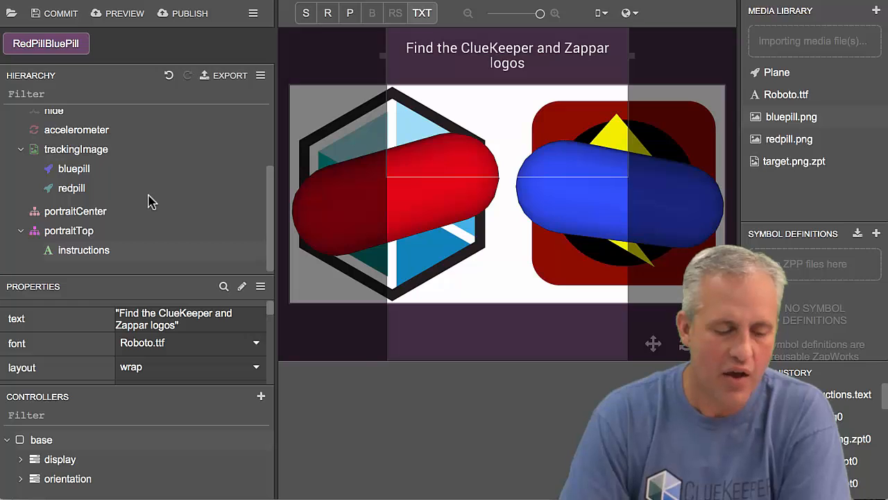
Add seen and notseen event handlers for the trackingImage node to the main script.
scroll(148, 201, "up", 3)
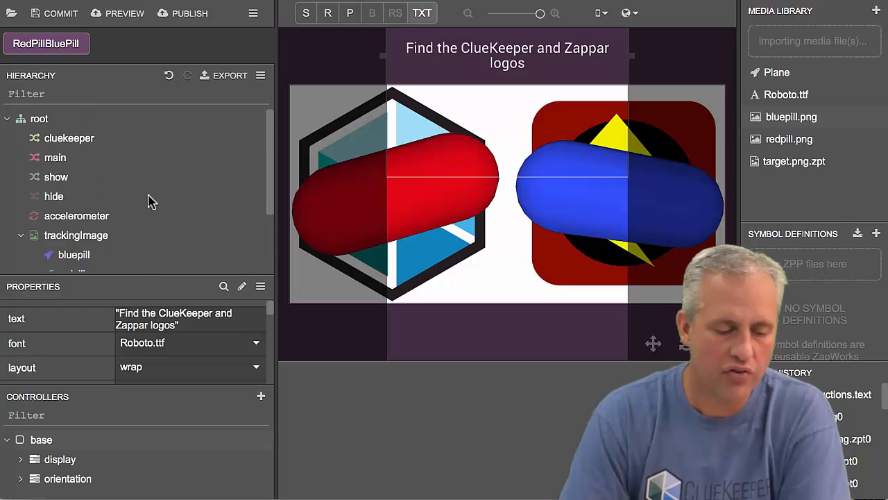
left_click(54, 157)
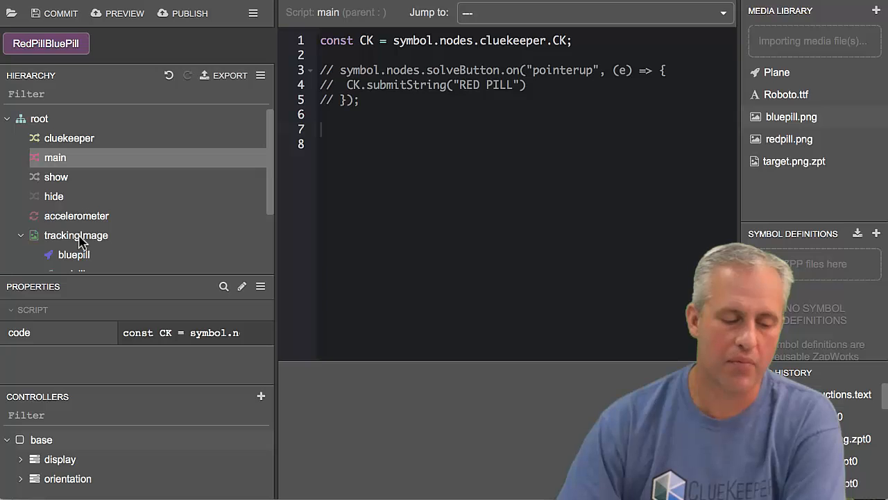
left_click_drag(79, 239, 493, 146)
mouse_move(519, 170)
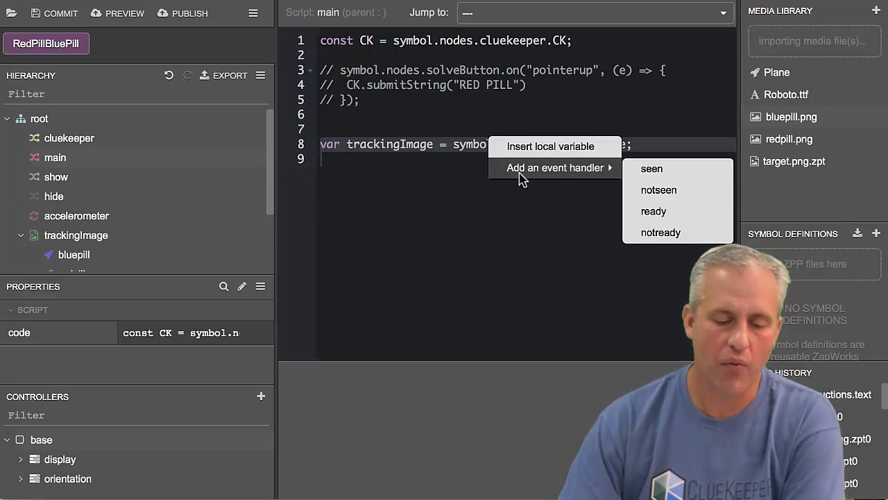
left_click(653, 170)
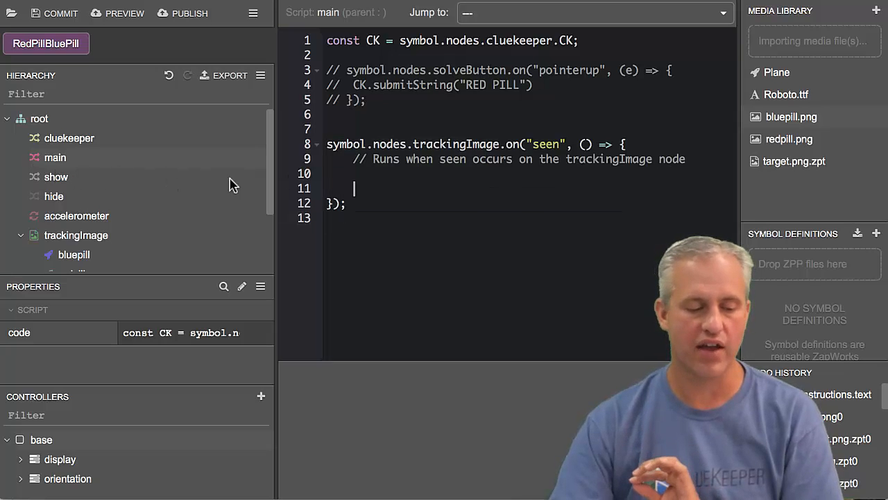
left_click_drag(92, 235, 462, 259)
mouse_move(551, 288)
left_click(625, 303)
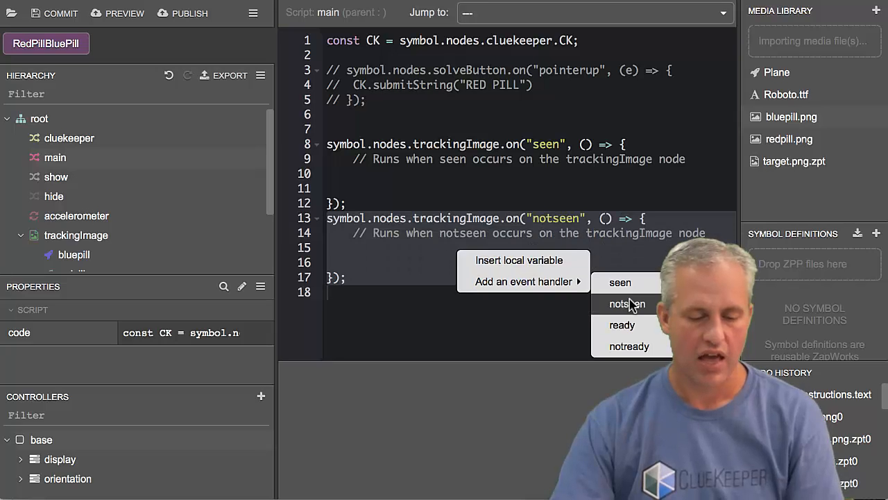
Delete the placeholder comment lines from the seen and notseen handlers.
left_click(687, 156)
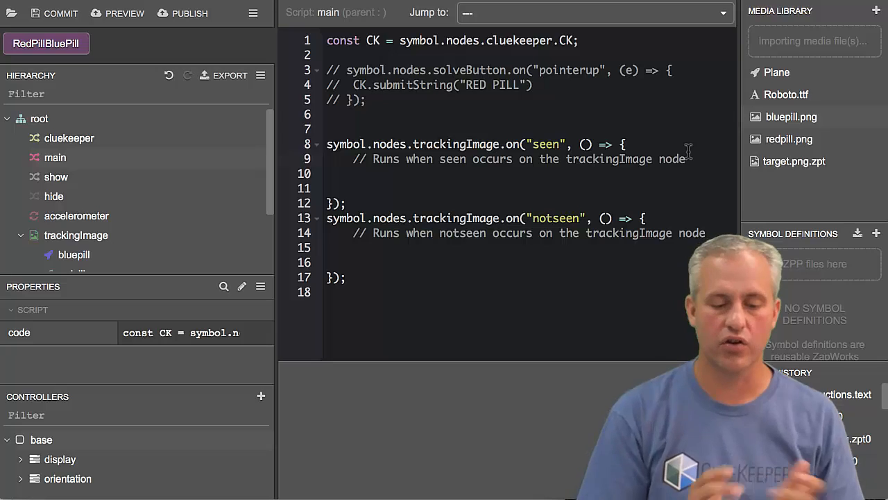
key("shift+Up")
key("BackSpace")
key("Down")
key("Down")
key("Down")
key("Down")
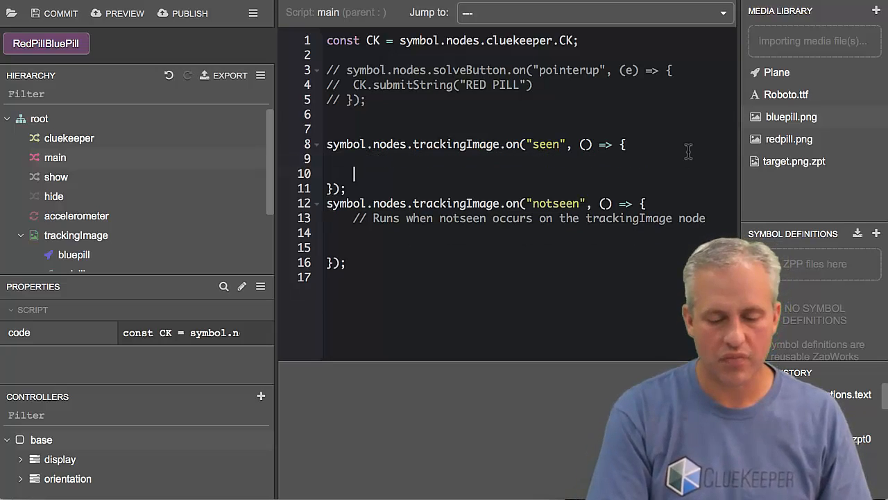
key("End")
key("shift+Down")
key("BackSpace")
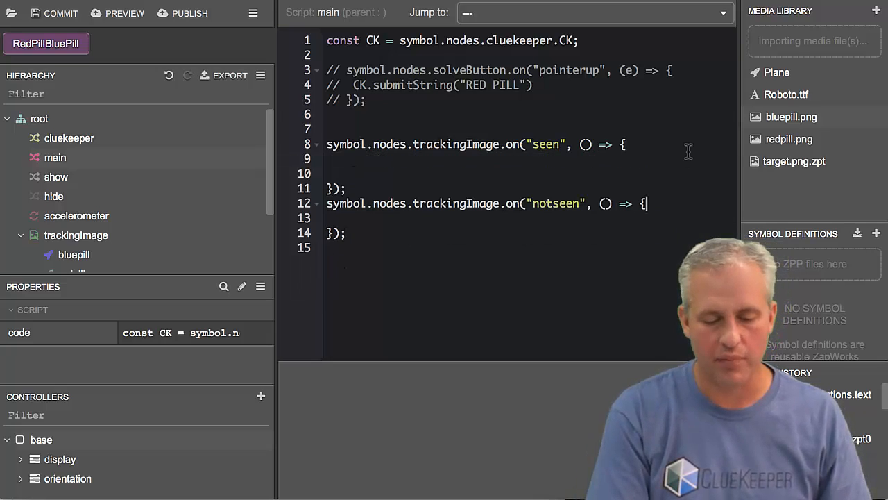
key("Down")
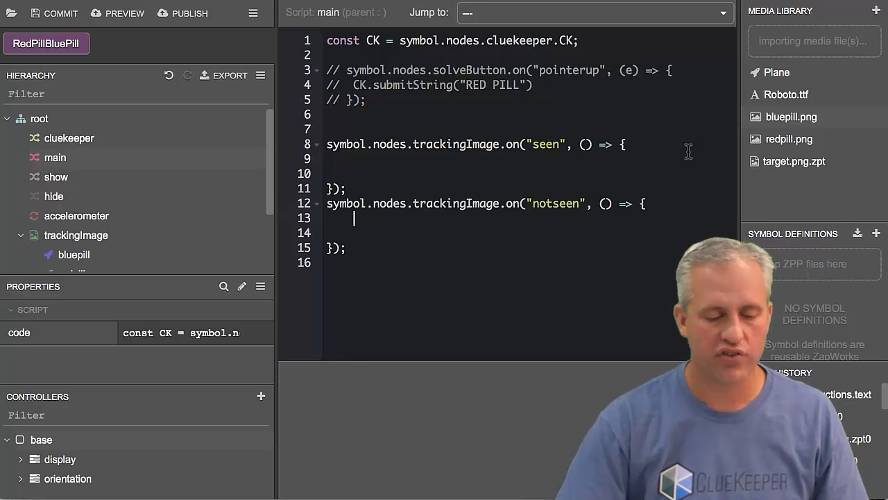
Insert a reference to the instructions node in the seen handler, reduced to symbol.nodes.instructions without the variable declaration.
left_click_drag(271, 139, 264, 192)
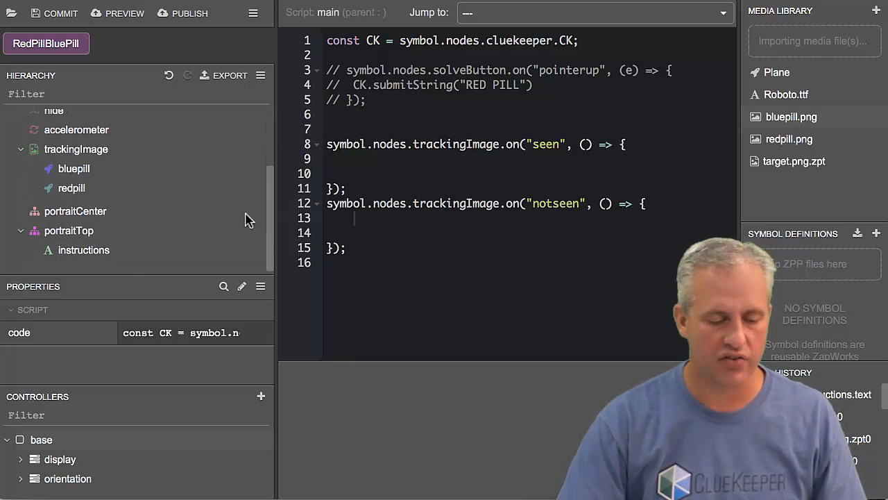
left_click_drag(84, 251, 416, 167)
left_click(442, 168)
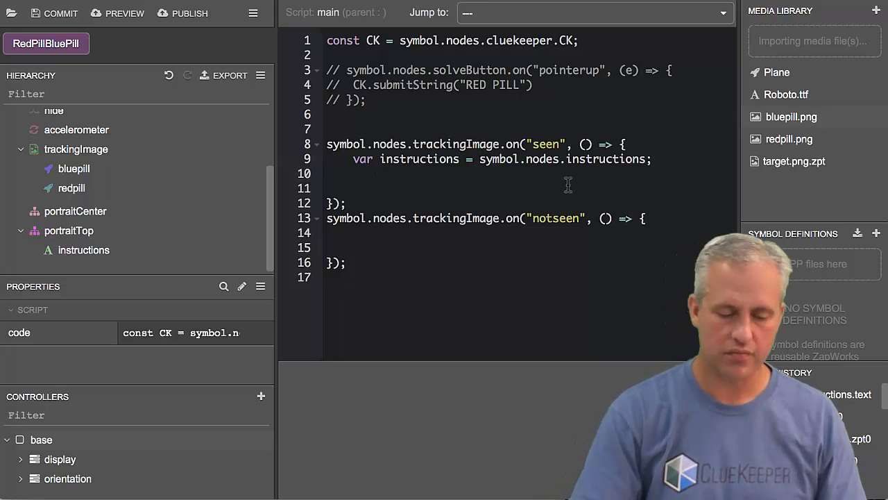
key("Left")
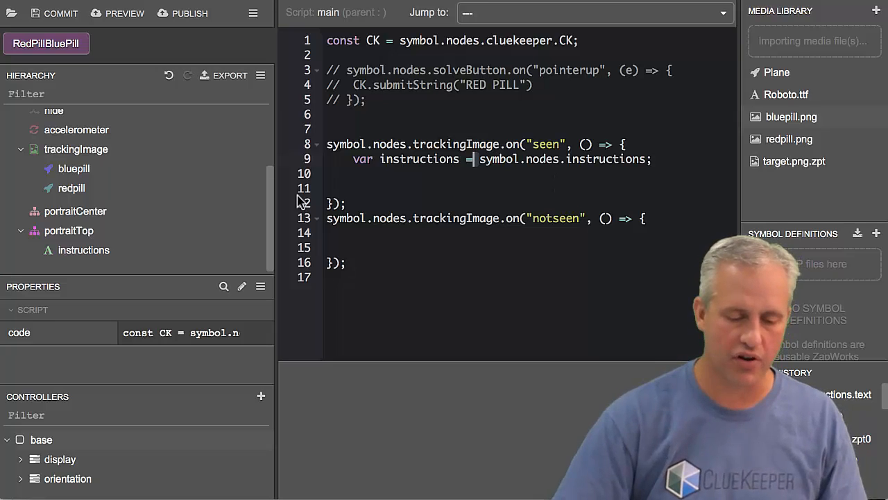
key("shift+Home")
key("BackSpace")
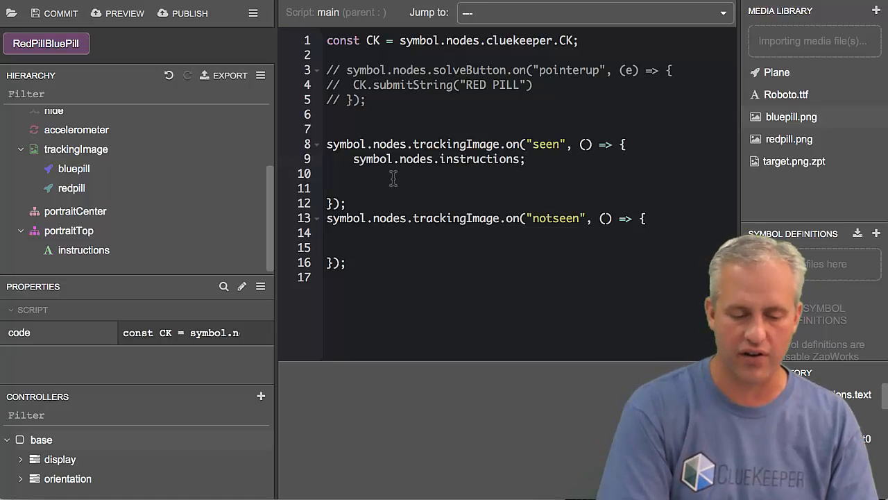
Make the seen handler call text() on the instructions node with "Choose the pill that will help you see how deep the rabbit hole goes".
type("te")
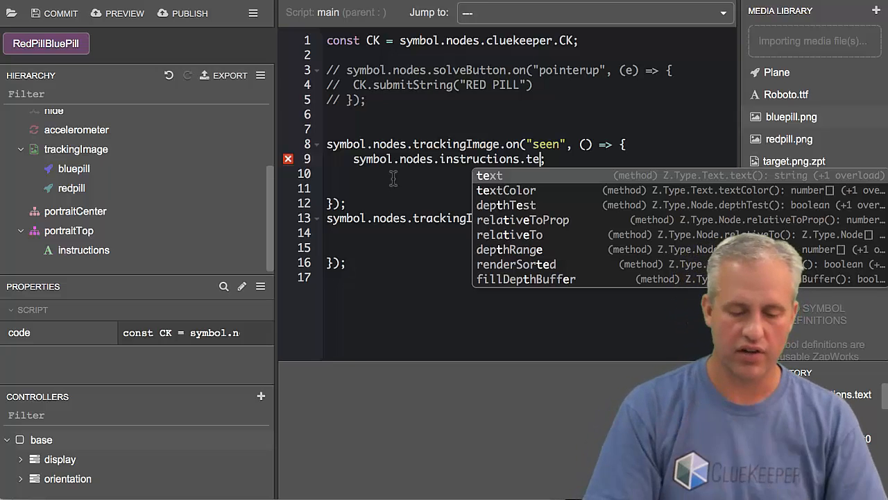
key("Tab")
type("()")
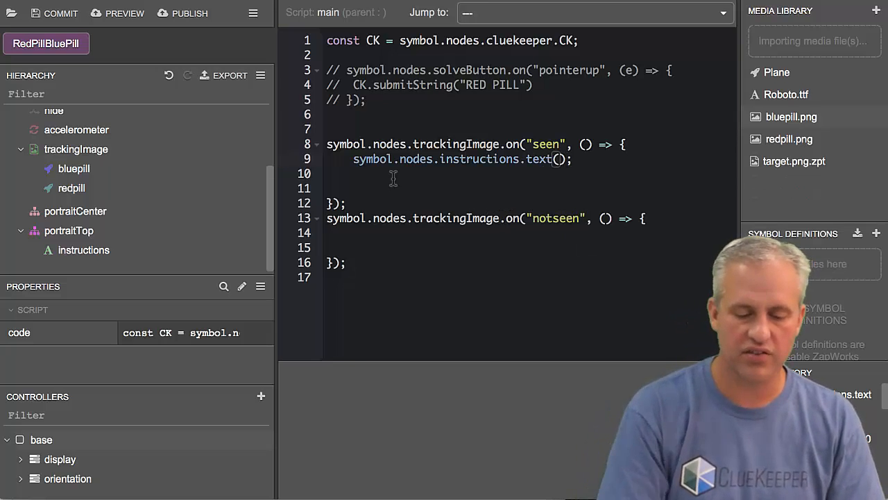
type("\"")
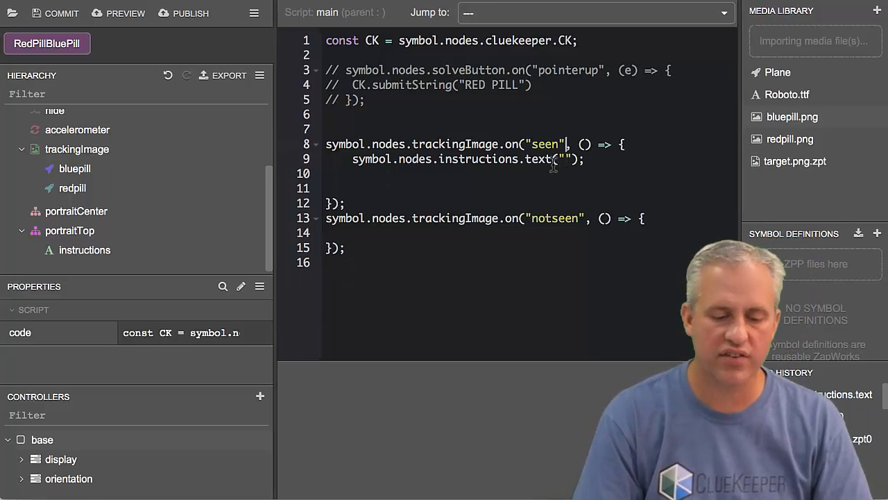
type("Ch")
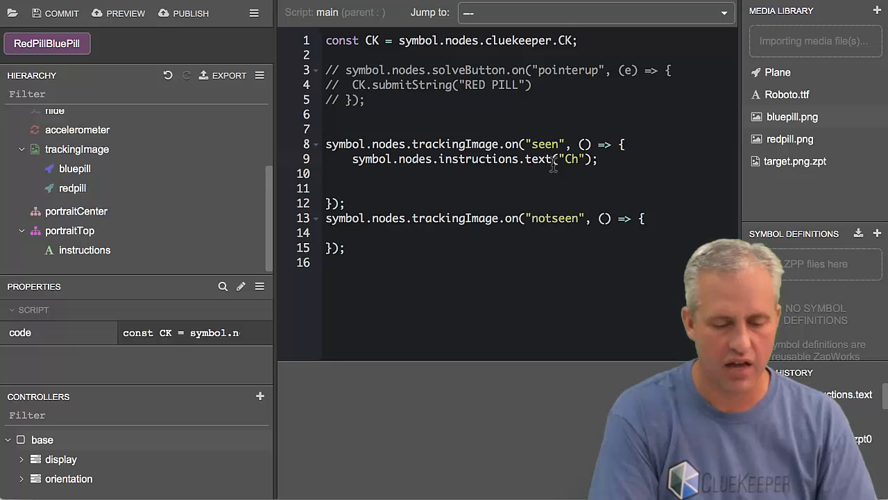
type("oose the pi")
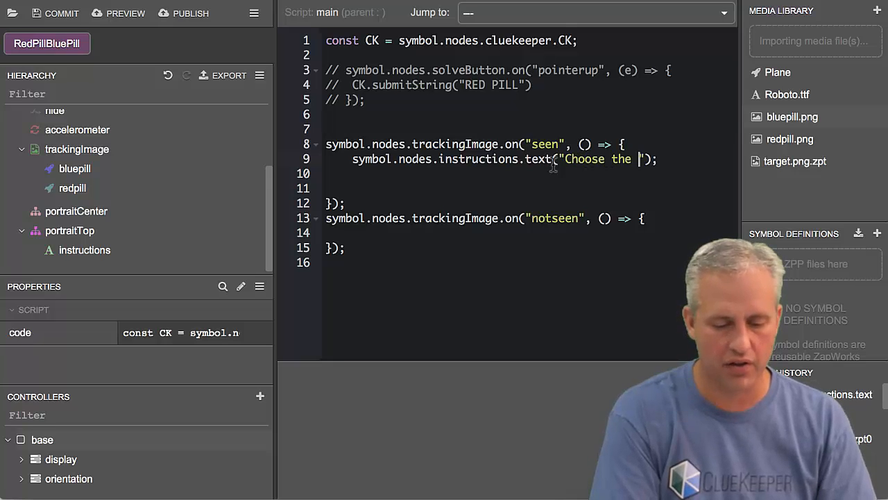
type("ll that")
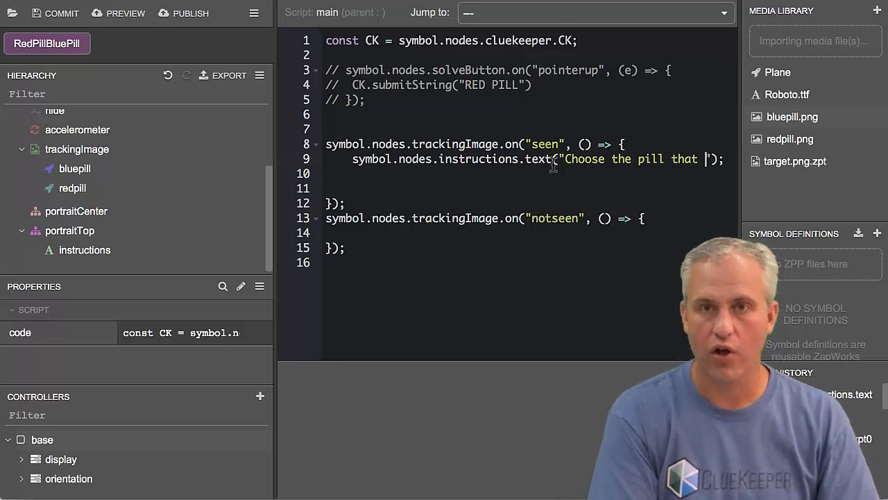
key("shift+Left")
key("shift+Left")
key("shift+Left")
key("shift+Left")
key("shift+Left")
key("shift+Left")
key("shift+Left")
key("shift+Left")
key("shift+Left")
key("shift+Left")
key("shift+Left")
key("shift+Left")
key("shift+Left")
key("shift+Left")
key("shift+Left")
key("shift+Left")
key("shift+Left")
key("shift+Left")
key("shift+Left")
key("shift+Left")
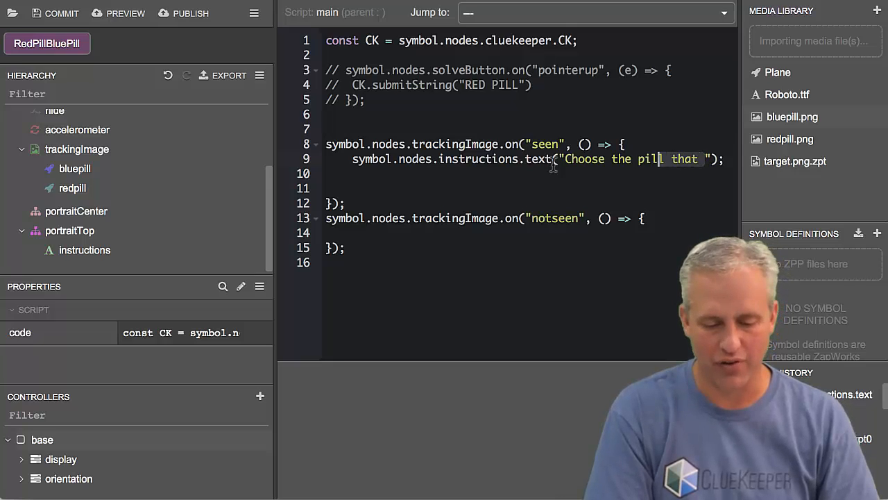
key("shift+Left")
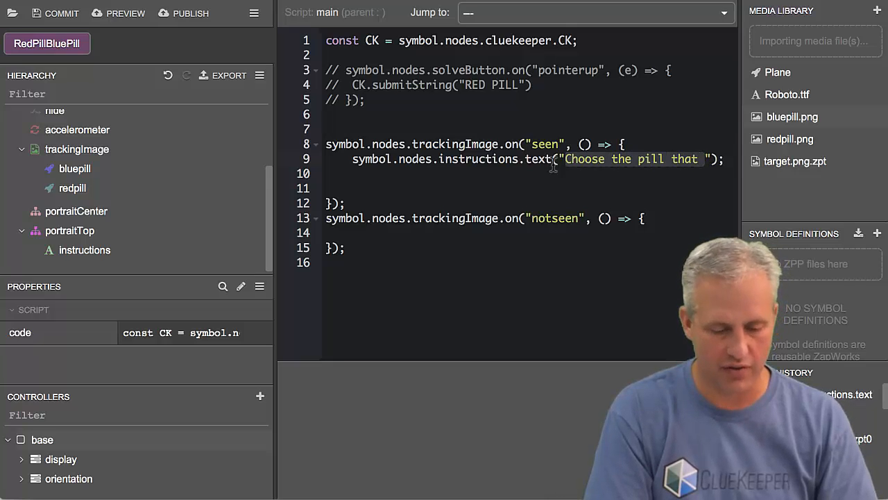
type("hoose the pill that will help you see how deep the rabbit hole goes")
key("Down")
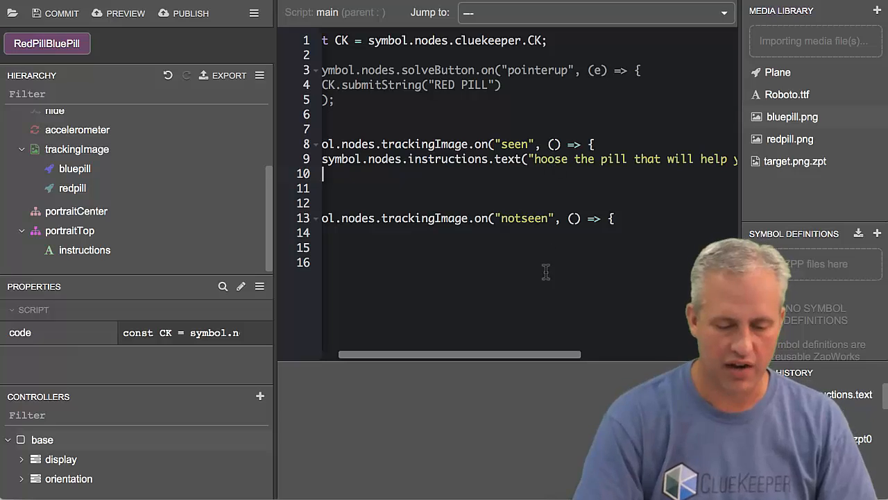
left_click(534, 159)
type("C")
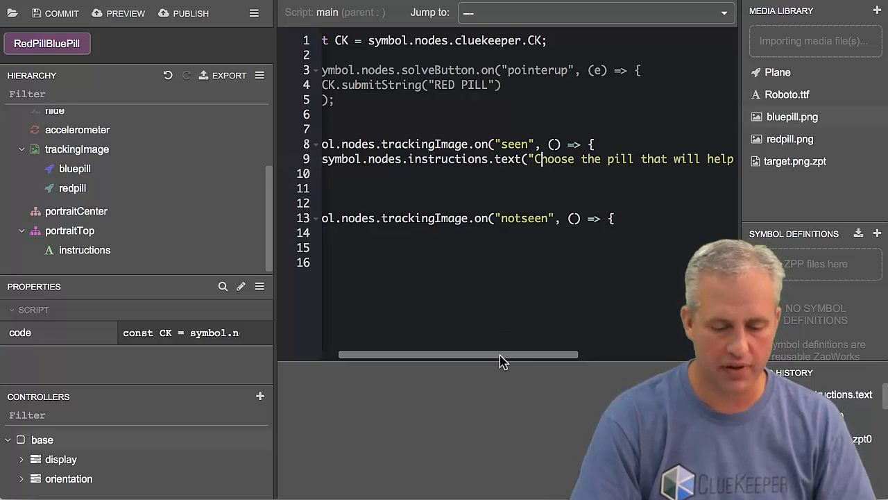
left_click_drag(503, 355, 676, 363)
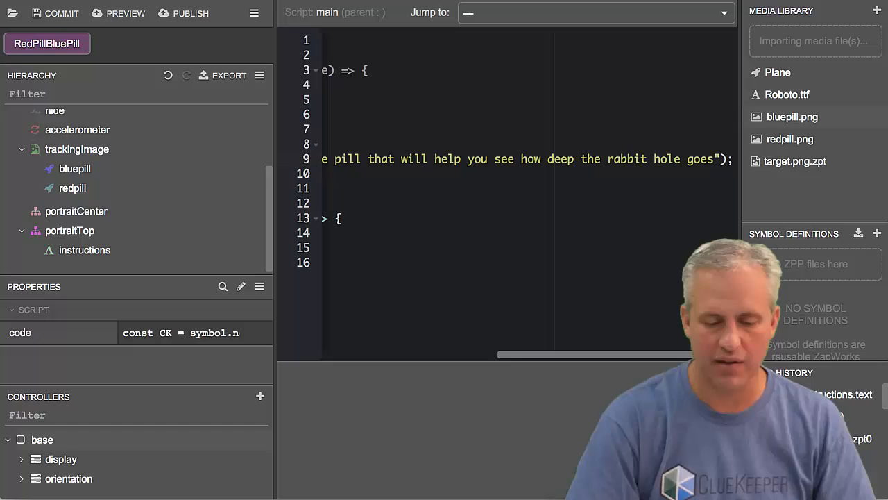
Remove the empty lines inside the seen handler and separate it from the notseen handler with one blank line.
left_click(707, 145)
key("Right")
key("Down")
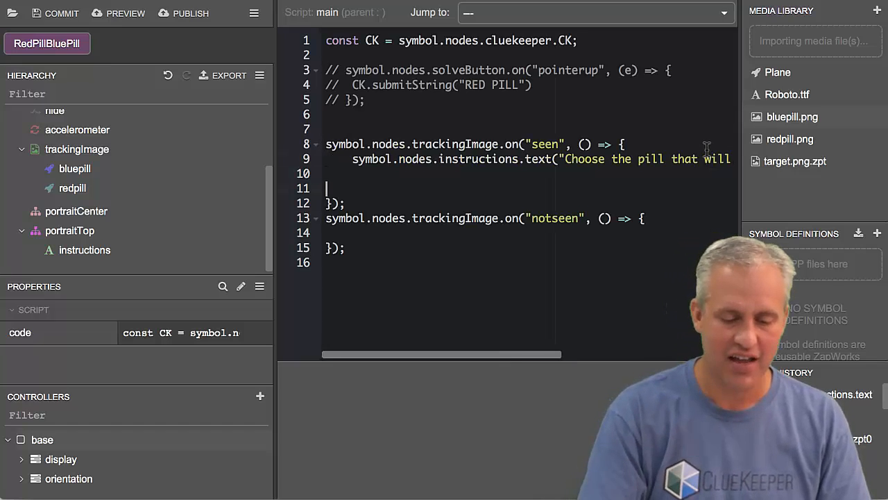
key("BackSpace")
key("BackSpace")
key("Down")
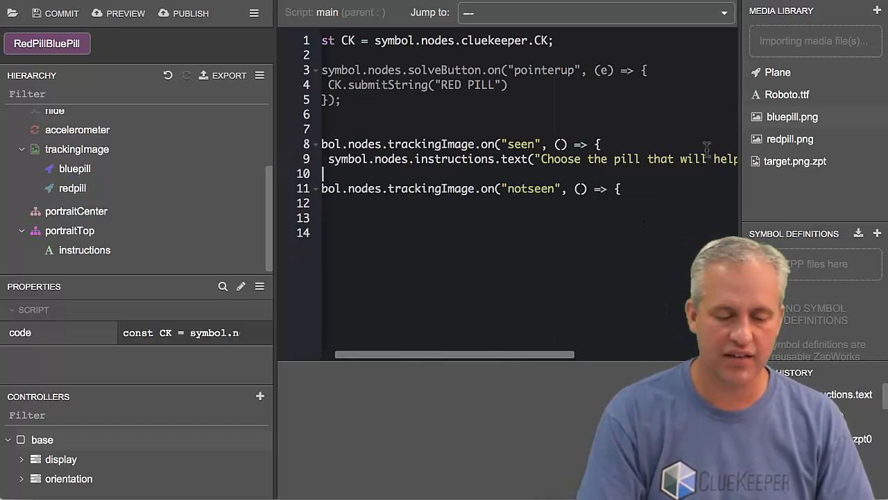
key("Return")
key("Down")
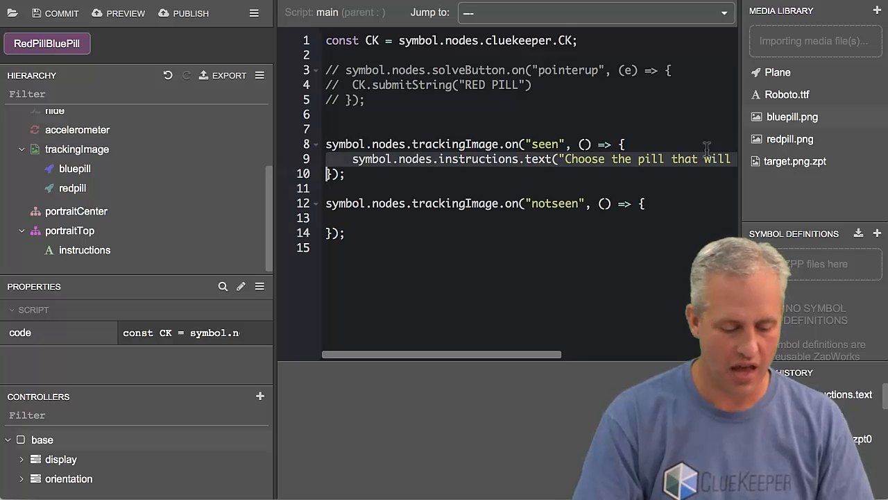
Paste the seen handler's instructions text statement into the notseen handler.
key("Down")
key("Down")
key("Down")
key("ctrl+v")
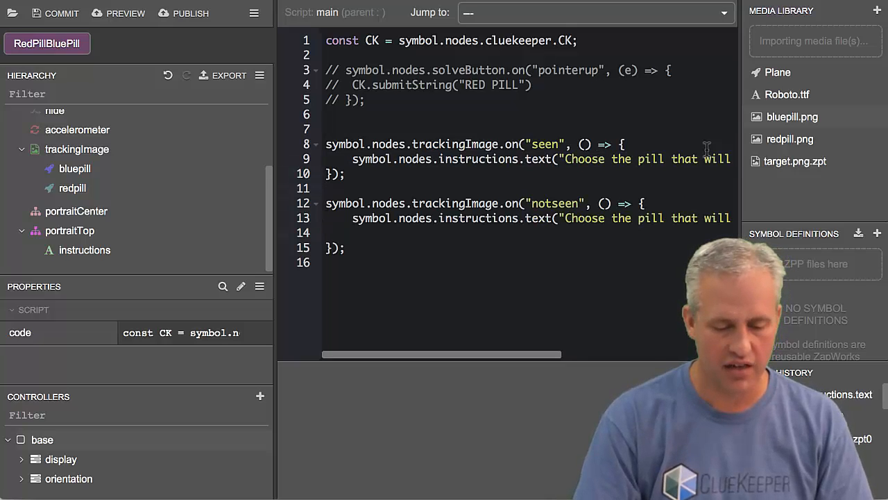
Copy the text of the instructions node and reopen the main script.
left_click(103, 252)
left_click(155, 324)
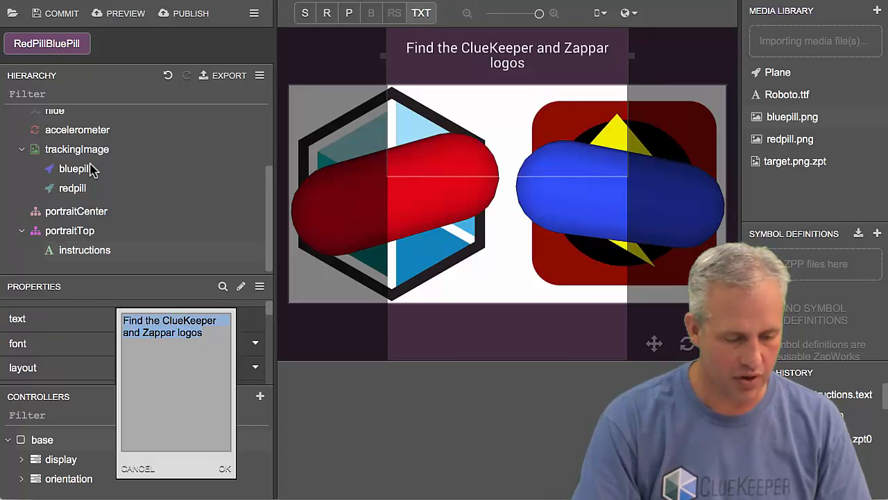
scroll(92, 134, "up", 2)
left_click(82, 119)
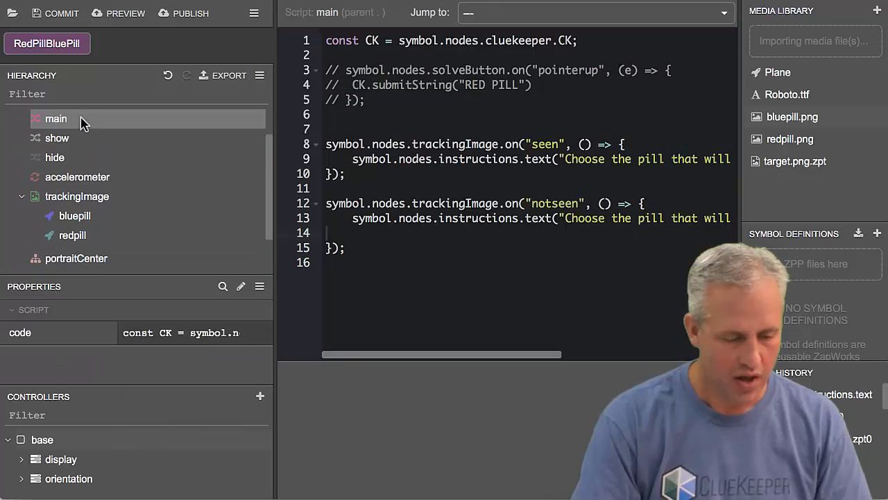
Replace the text passed to the instructions node in the notseen handler with "Find the ClueKeeper and Zappar logos".
left_click(563, 217)
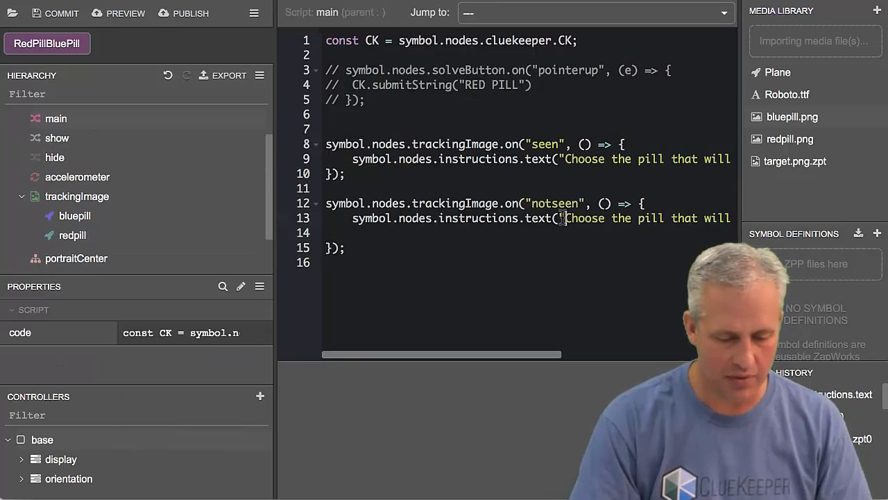
key("shift+Down")
key("shift+Left")
key("shift+Left")
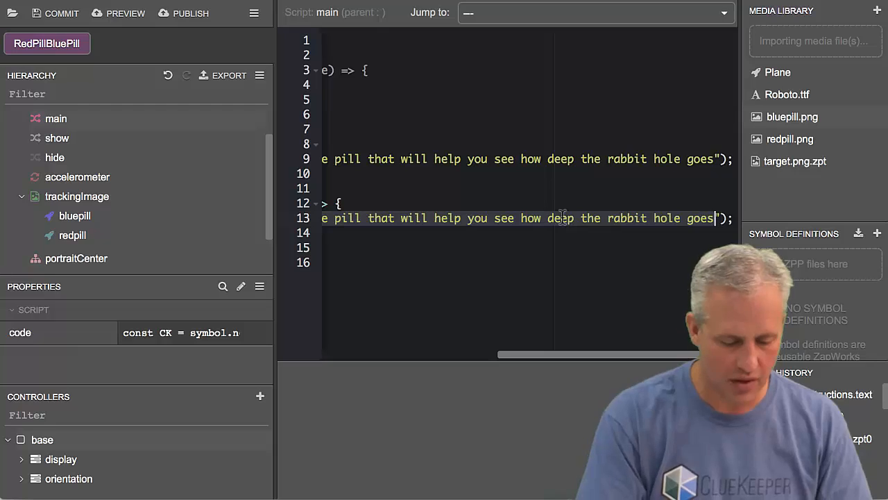
key("BackSpace")
type("Find the ClueKeeper and Zappar logos")
key("Home")
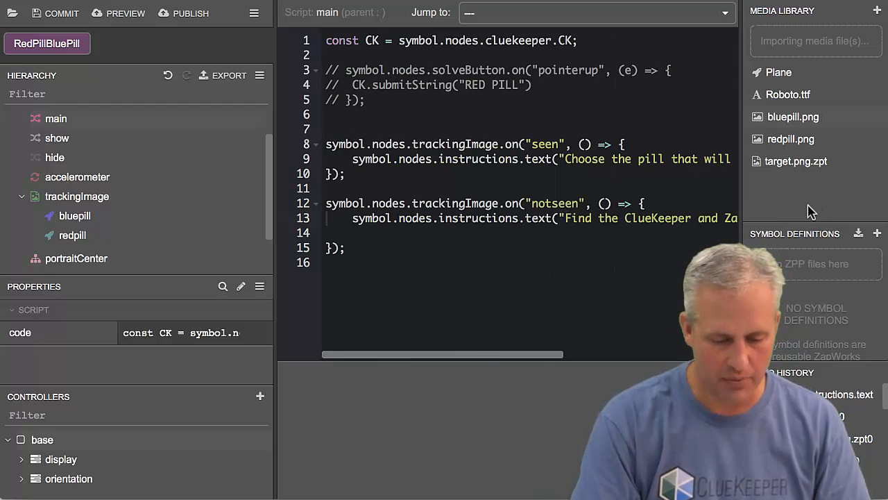
left_click_drag(532, 357, 451, 354)
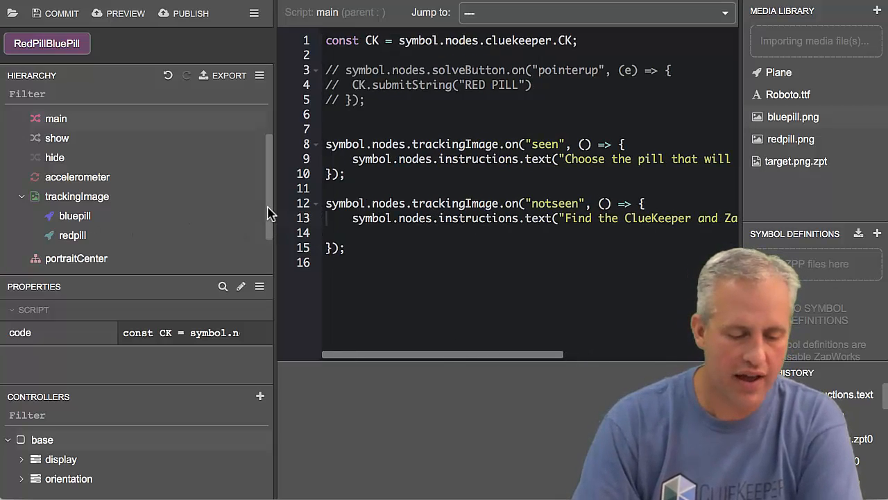
Remove the empty line at the end of the notseen handler.
left_click_drag(272, 208, 275, 208)
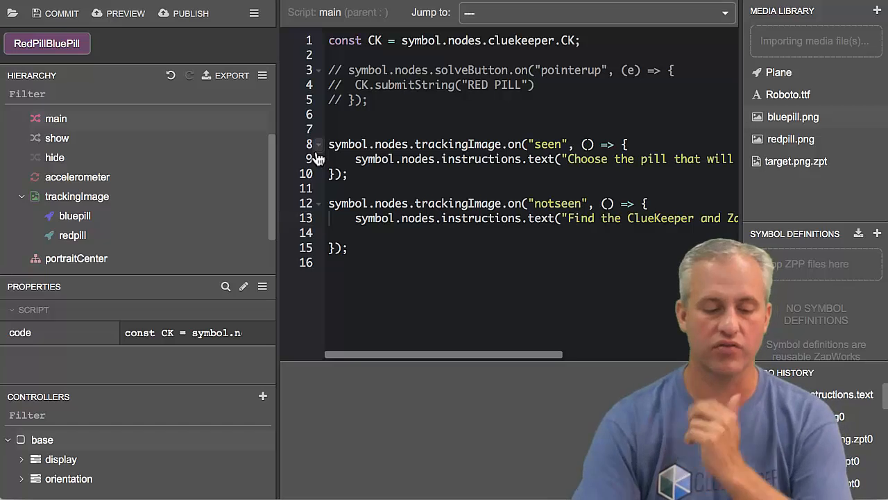
left_click(425, 235)
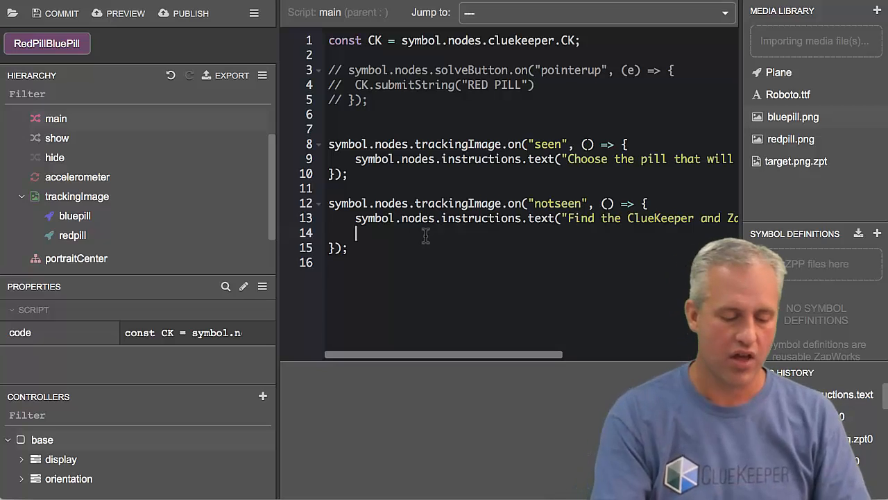
key("BackSpace")
key("BackSpace")
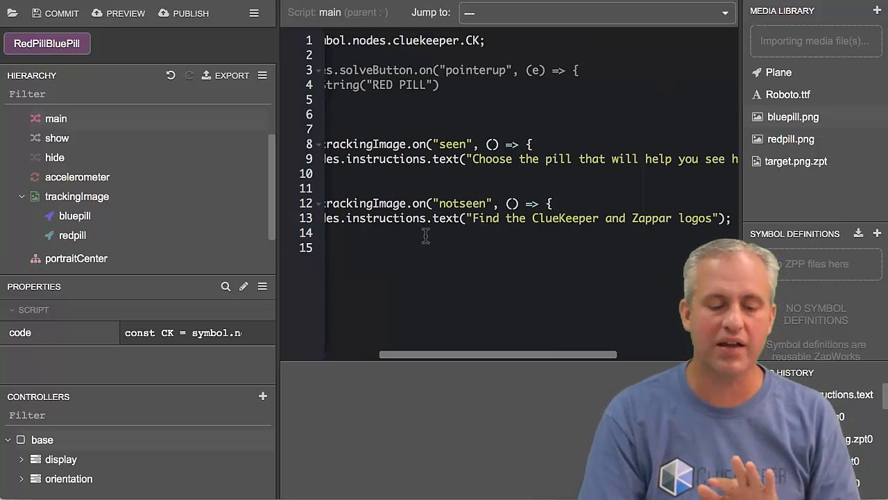
key("Right")
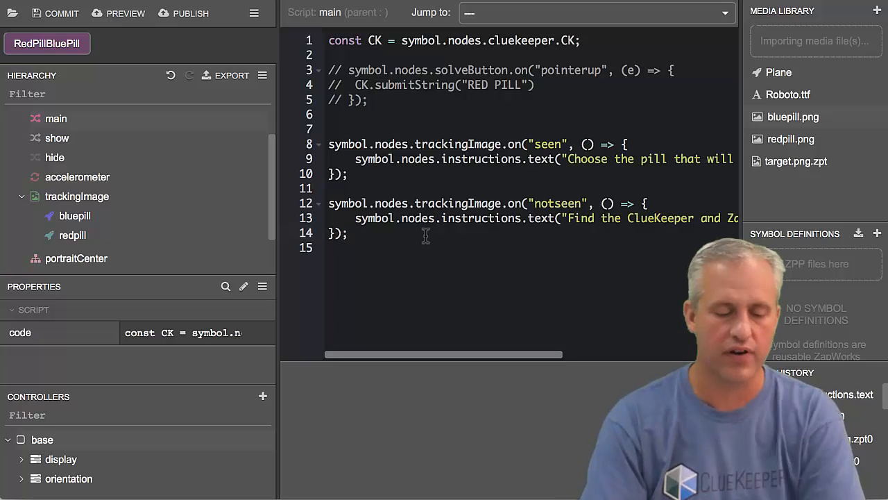
Add a pointerup event handler for the bluepill node below the notseen handler and clear its generated comments.
scroll(200, 181, "down", 2)
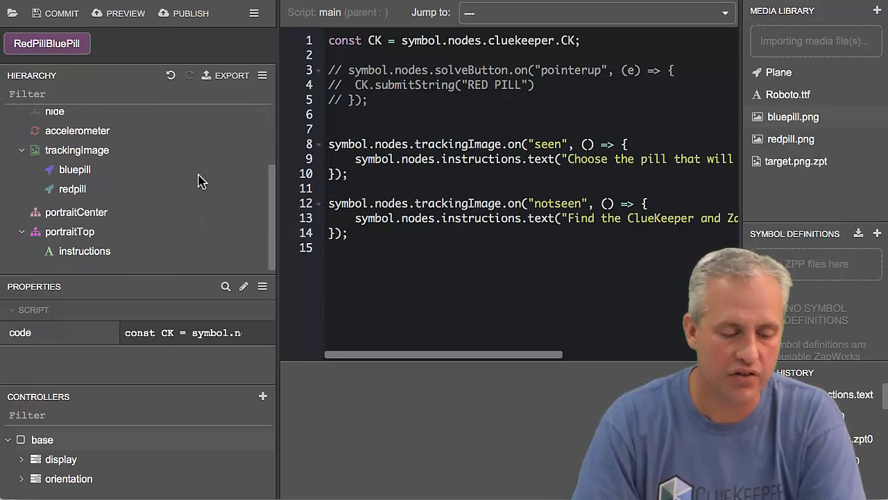
left_click_drag(87, 172, 454, 261)
mouse_move(484, 293)
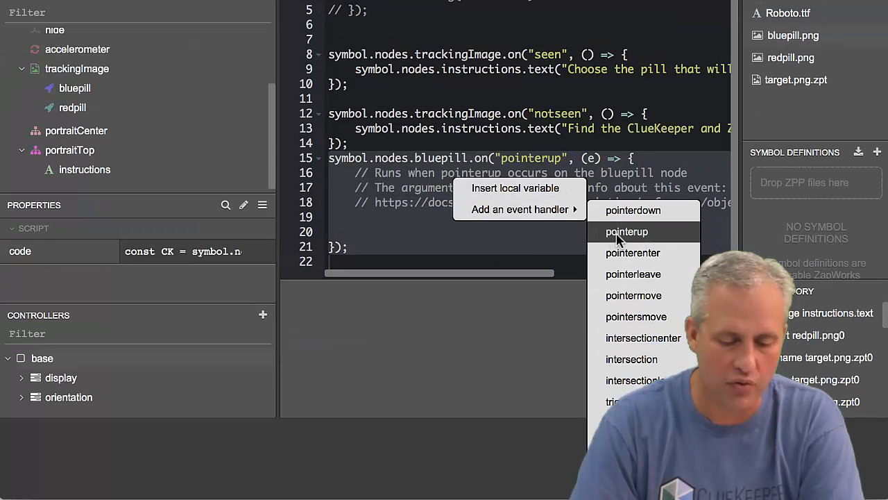
left_click(627, 232)
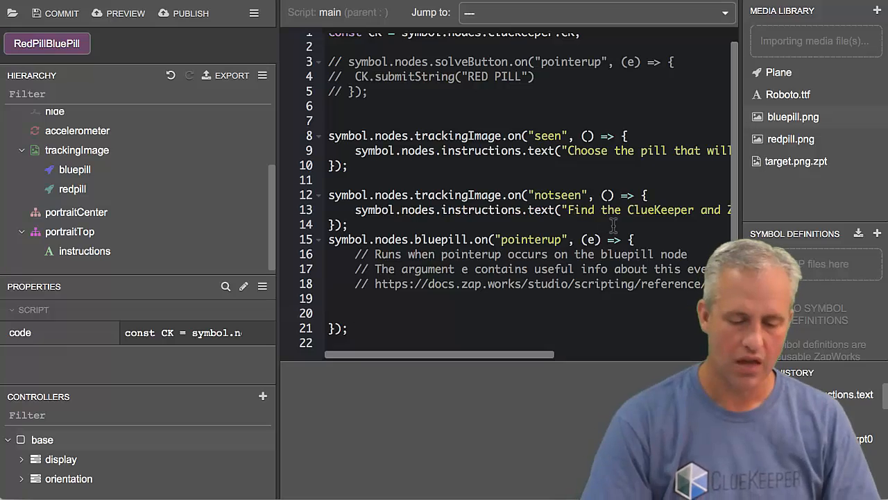
left_click(638, 240, "shift")
key("BackSpace")
key("Return")
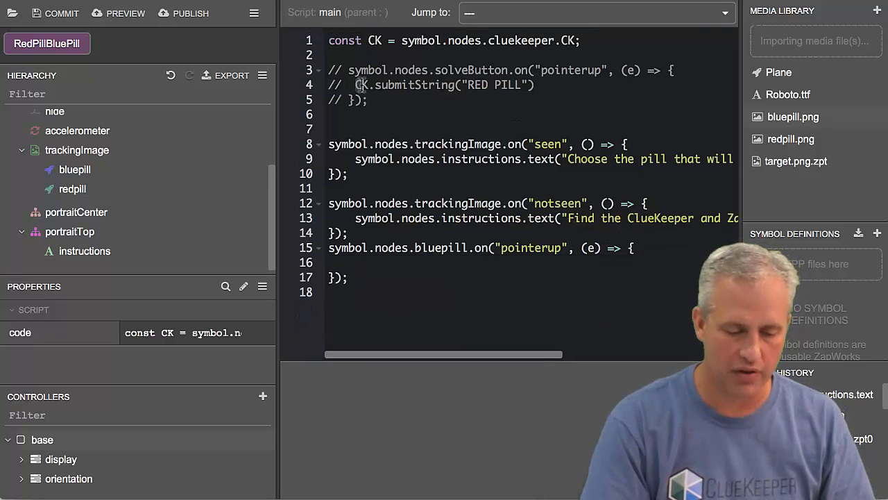
Copy the commented-out CK.submitString call into the bluepill handler, end it with a semicolon and make it submit "BLUE PILL".
left_click_drag(356, 84, 594, 82)
key("ctrl+c")
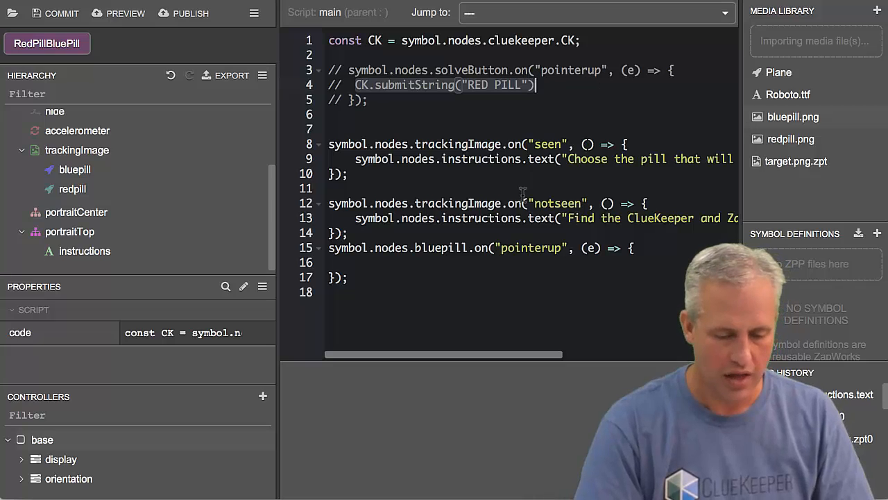
left_click(495, 263)
key("ctrl+v")
type(";")
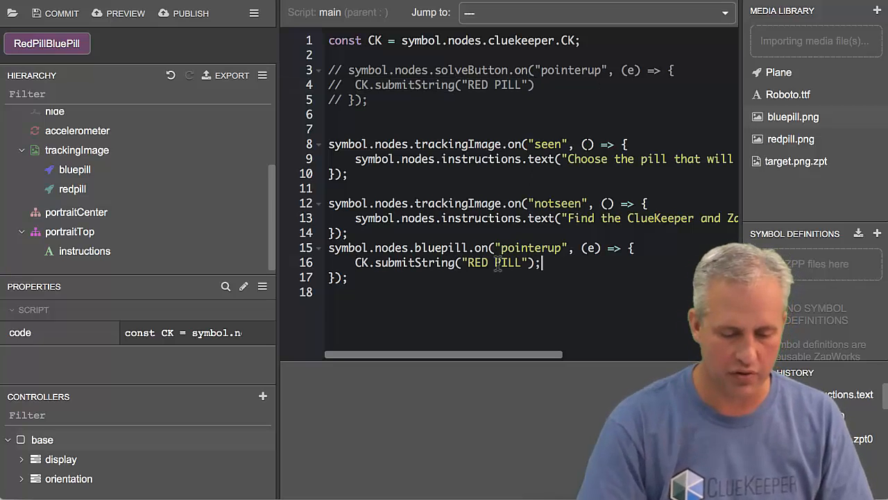
double_click(473, 264)
type("BLUE")
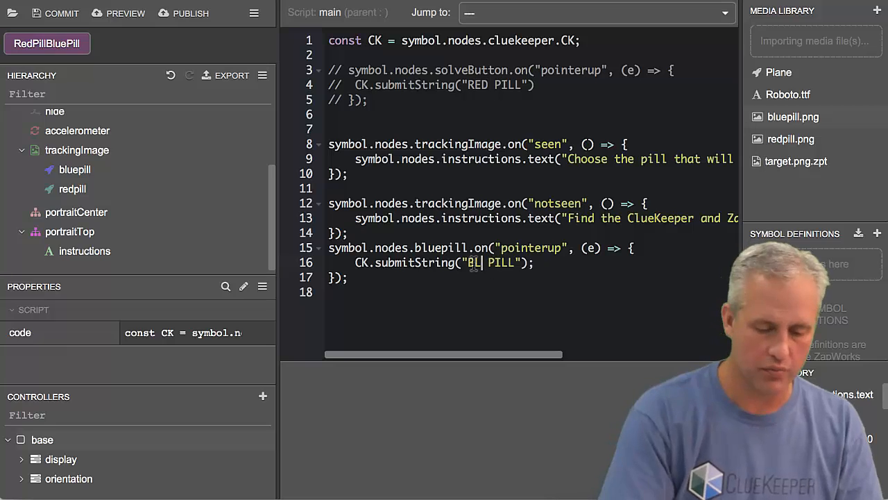
Duplicate the bluepill pointerup handler below itself and separate the handlers with blank lines.
key("Down")
key("shift+Up")
key("shift+Up")
key("shift+Up")
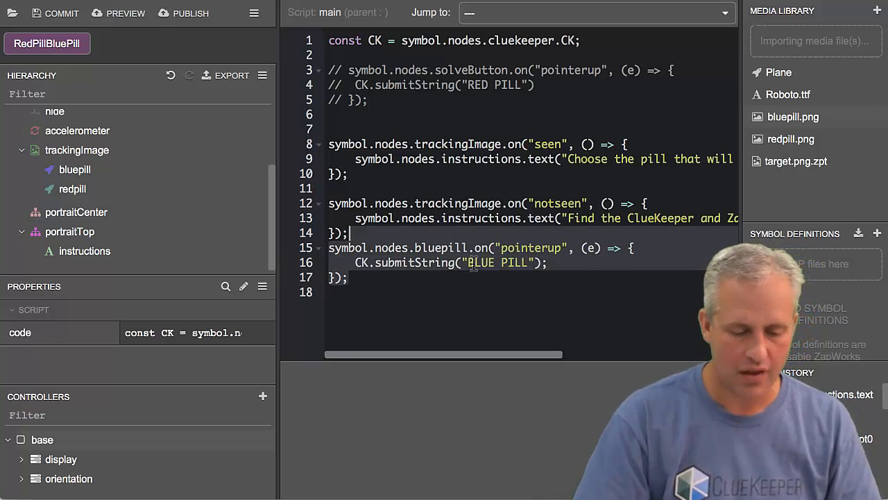
key("ctrl+c")
key("Right")
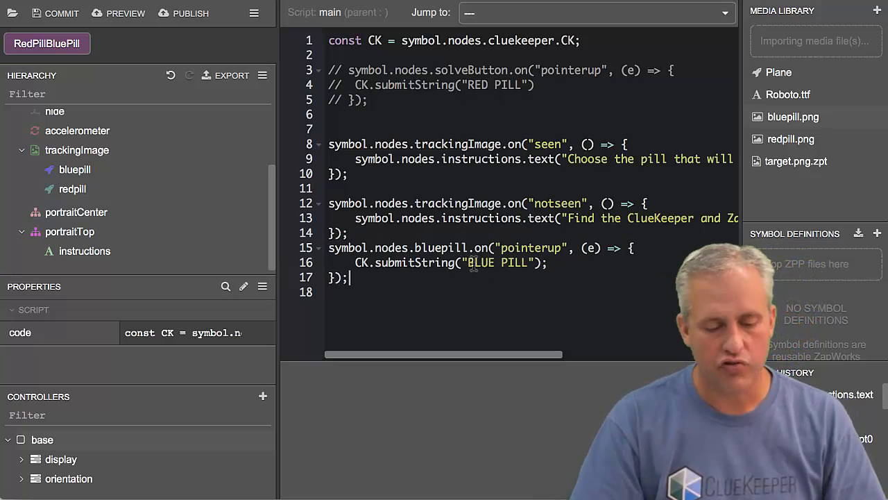
key("ctrl+v")
key("Return")
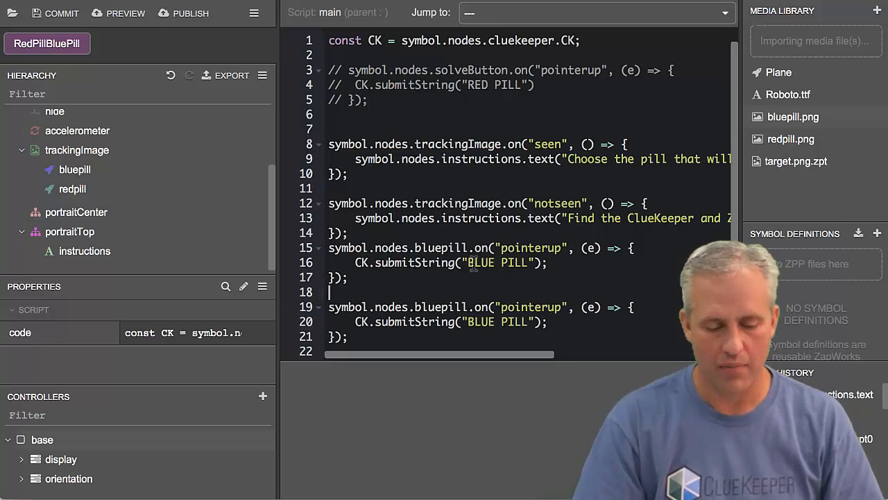
key("Return")
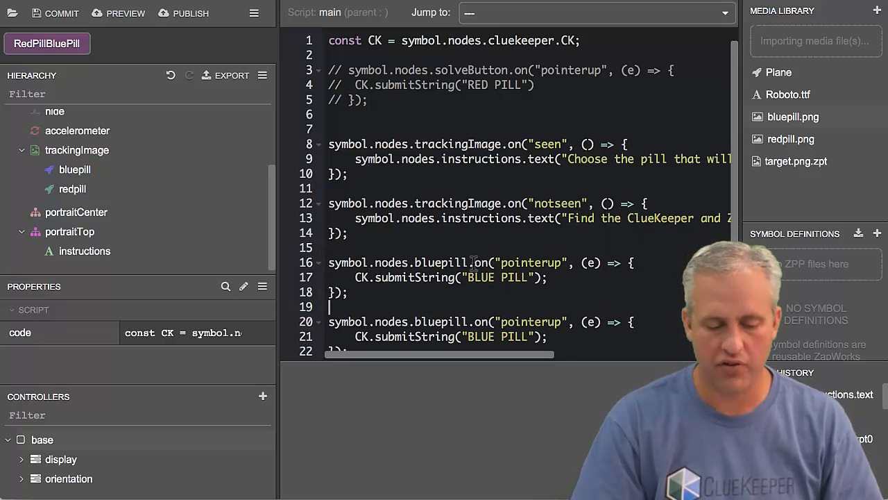
Change the duplicated handler to use the redpill node and submit "RED PILL".
key("Down")
key("Down")
key("Down")
key("Down")
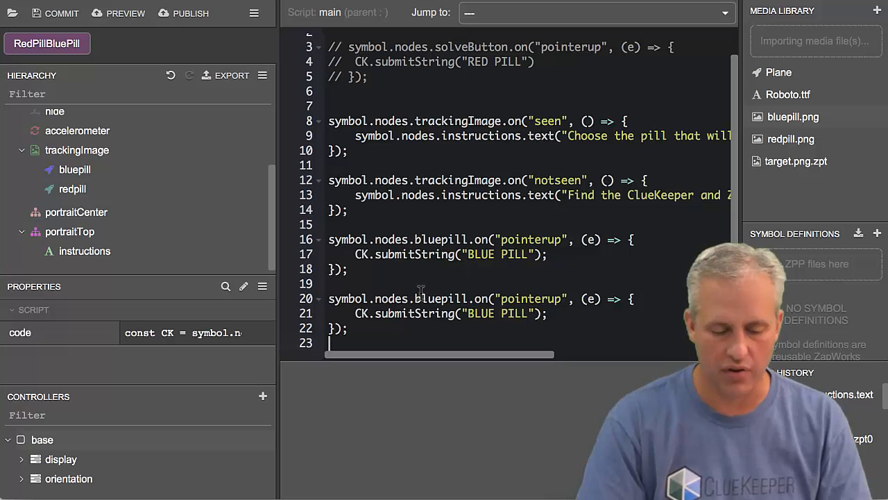
left_click_drag(415, 302, 443, 307)
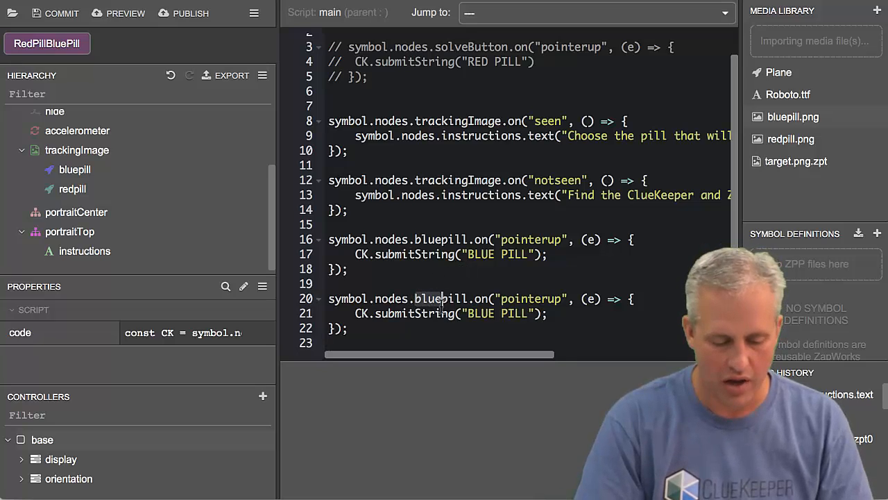
type("red")
key("Escape")
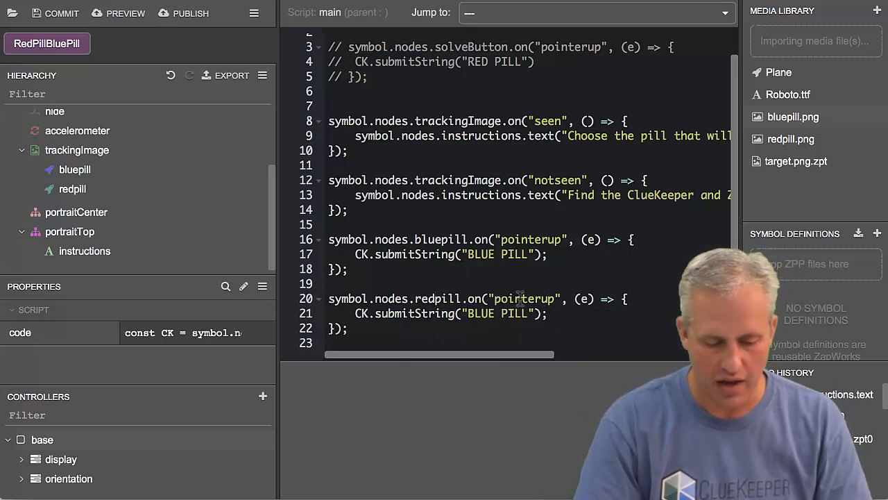
double_click(484, 313)
type("RED")
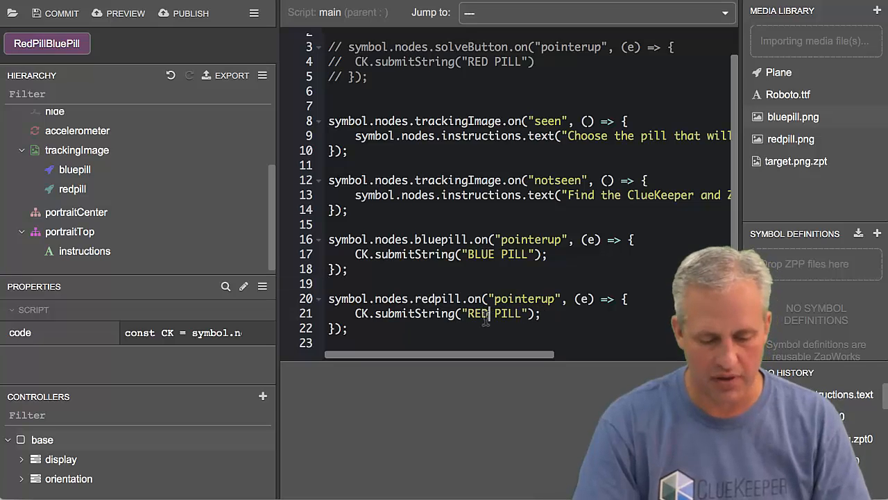
left_click(567, 321)
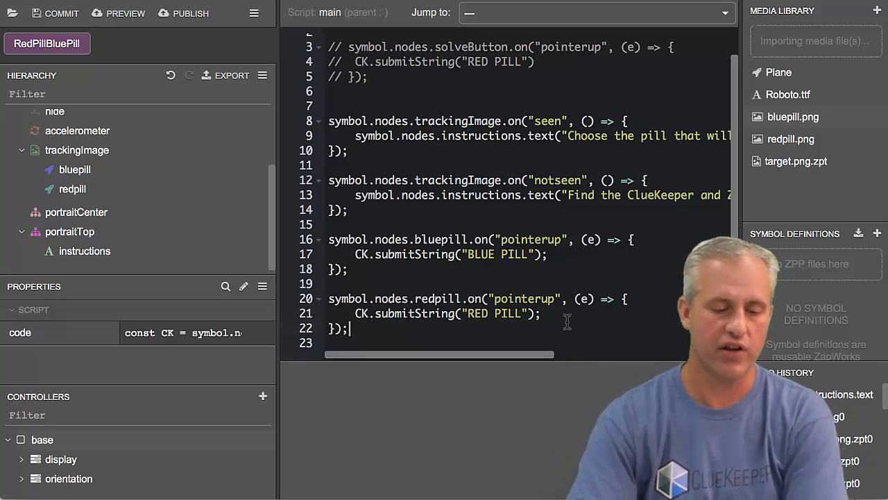
Publish the project to the Red Pill Blue Pill zapcode.
left_click(180, 16)
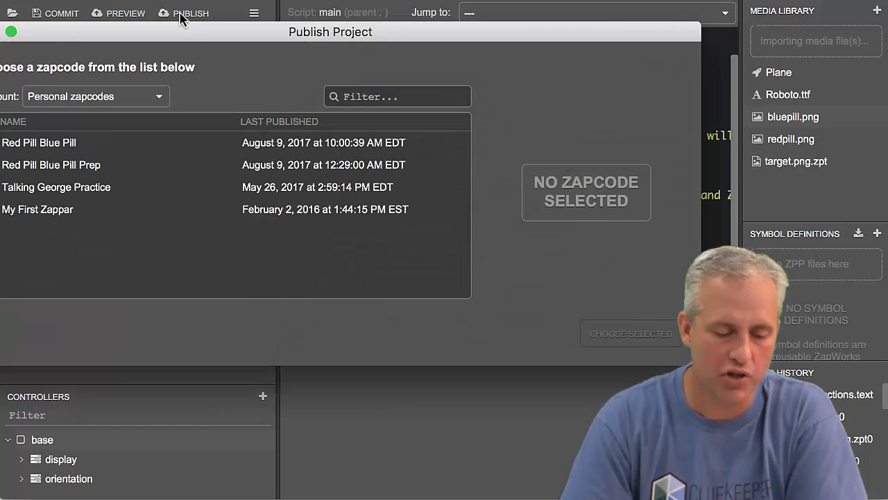
left_click(93, 143)
left_click(596, 334)
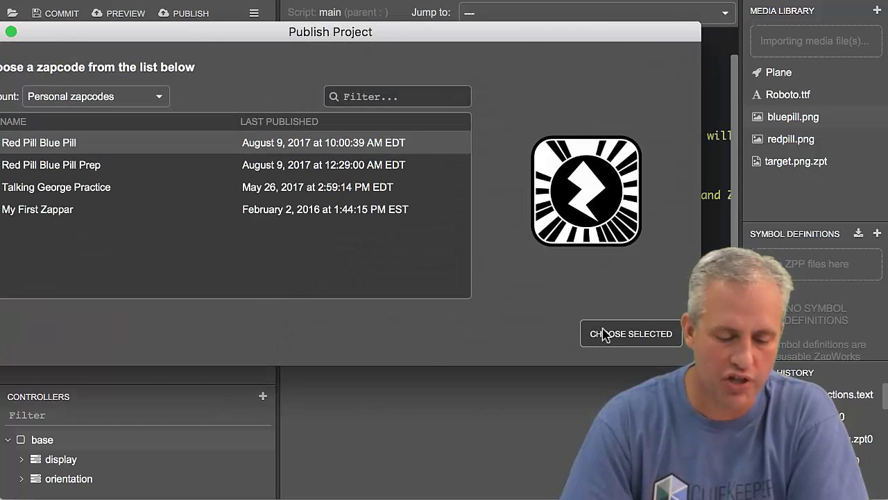
left_click(614, 275)
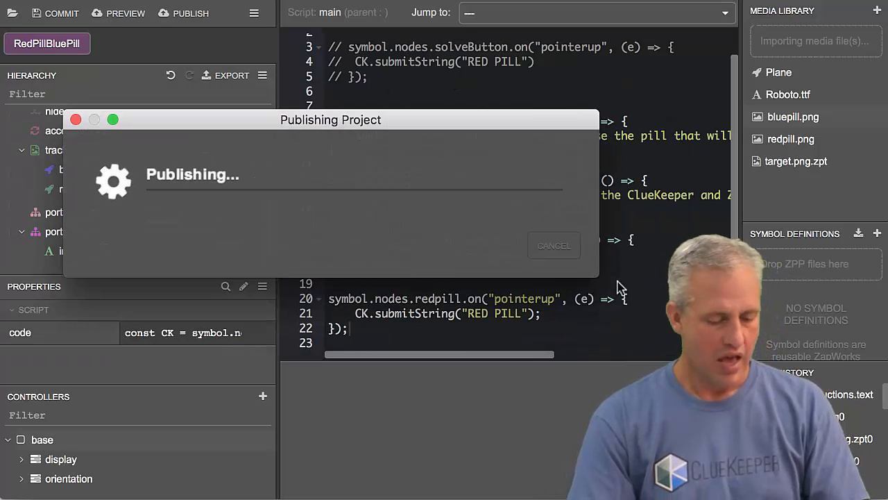
Switch to the mirrored phone screen and choose the red pill over the tracked target to test its submission.
key("super+Tab")
key("super+Tab")
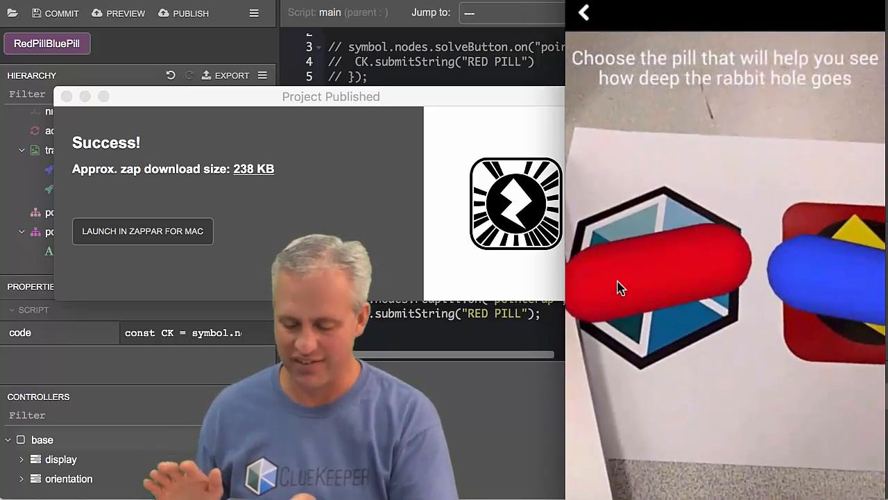
left_click(620, 288)
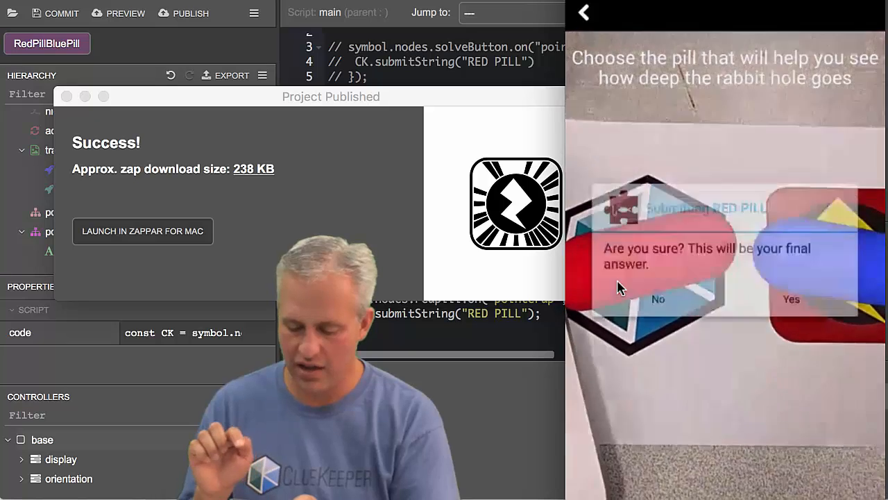